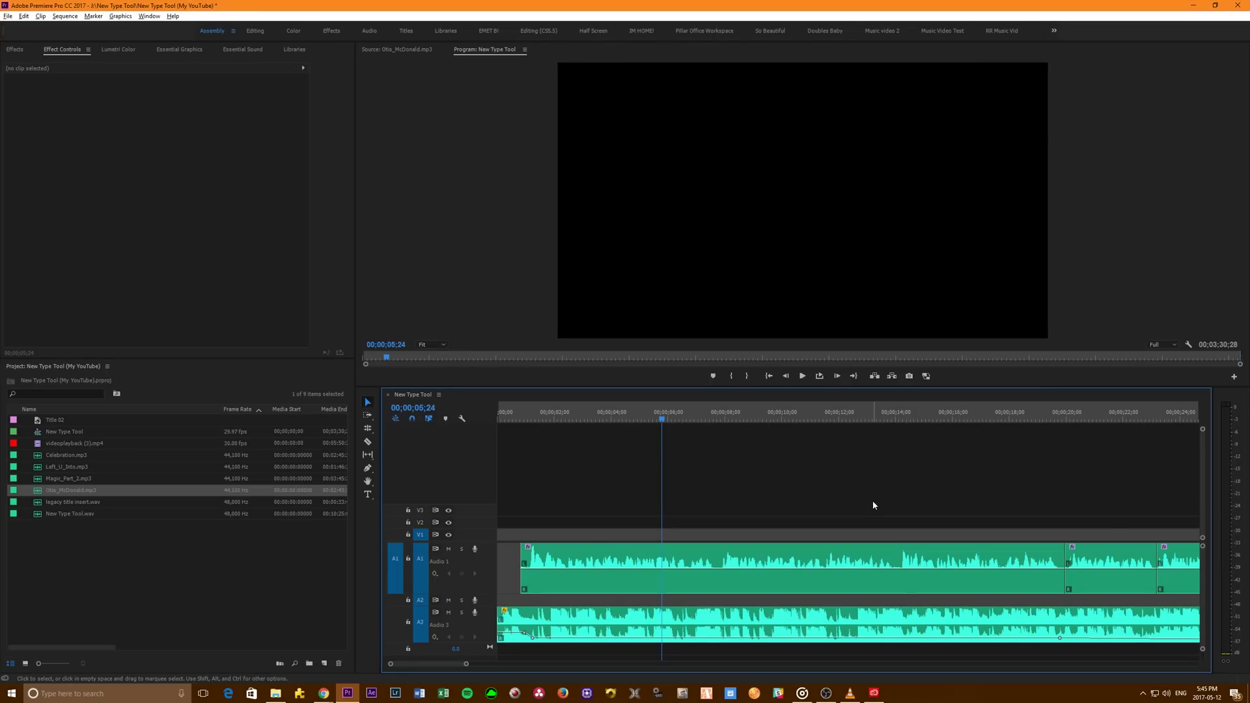
Step: Check the installed apps in Creative Cloud, then select the Type tool and review the Window menu
left_click(874, 692)
left_click(583, 200)
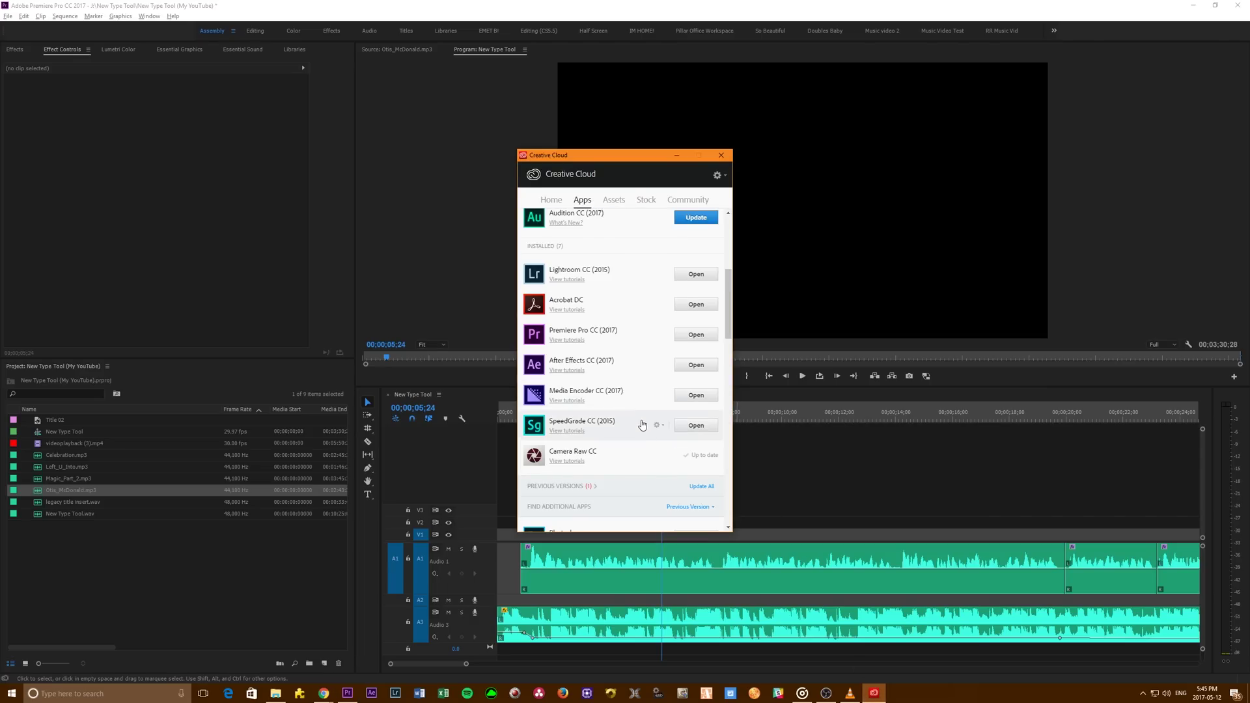
left_click(877, 488)
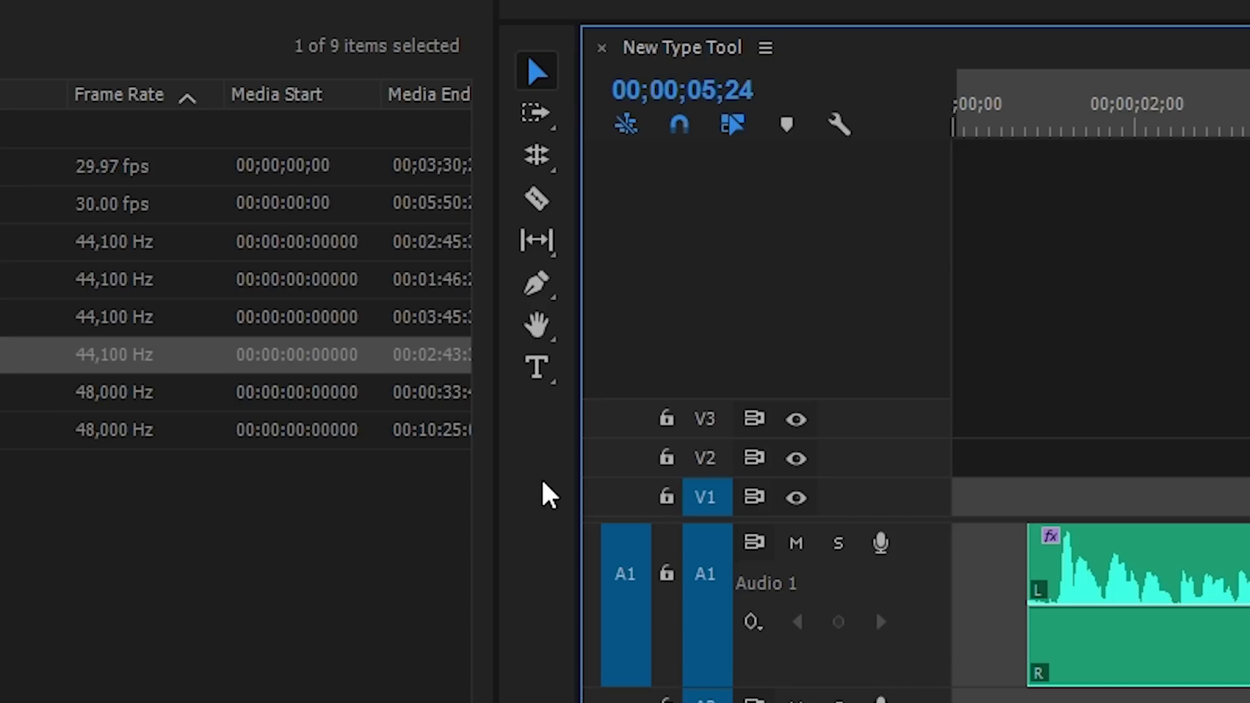
left_click(537, 368)
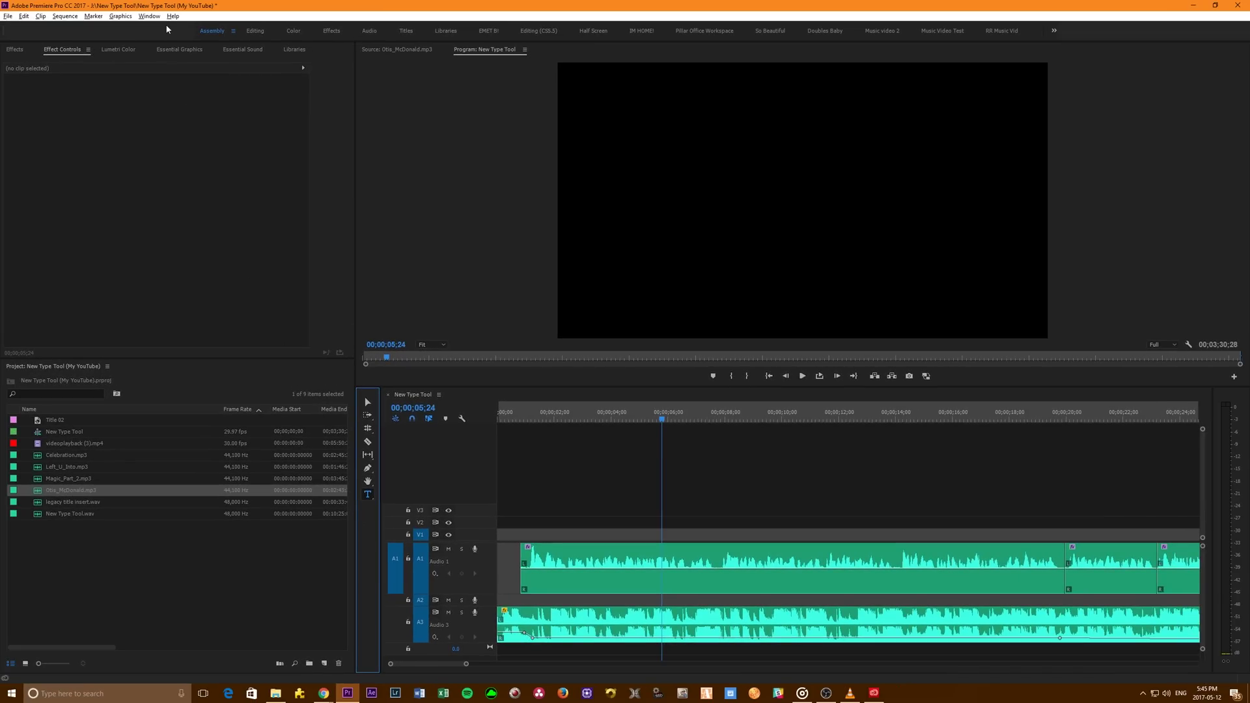
left_click(149, 16)
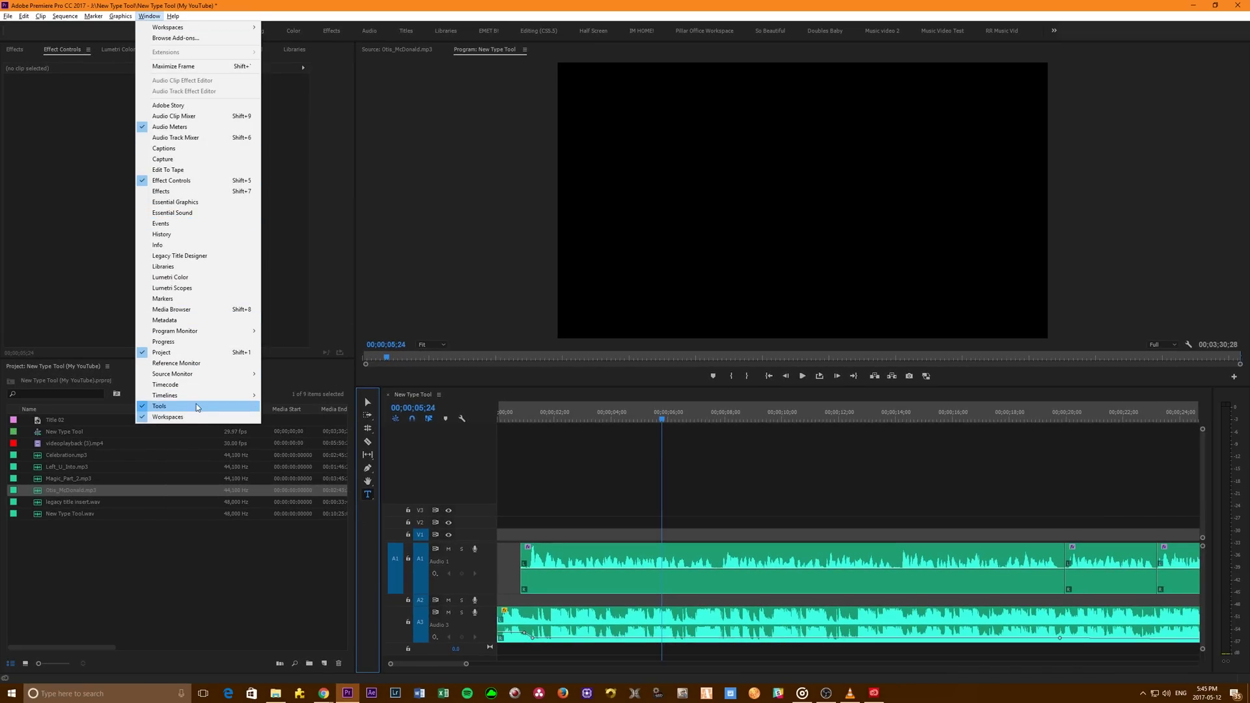
Step: Type 'Adobe Premiere' in a text box across the upper frame, select it, and show Essential Graphics
left_click(748, 496)
left_click_drag(641, 130, 992, 279)
type("Adobe P")
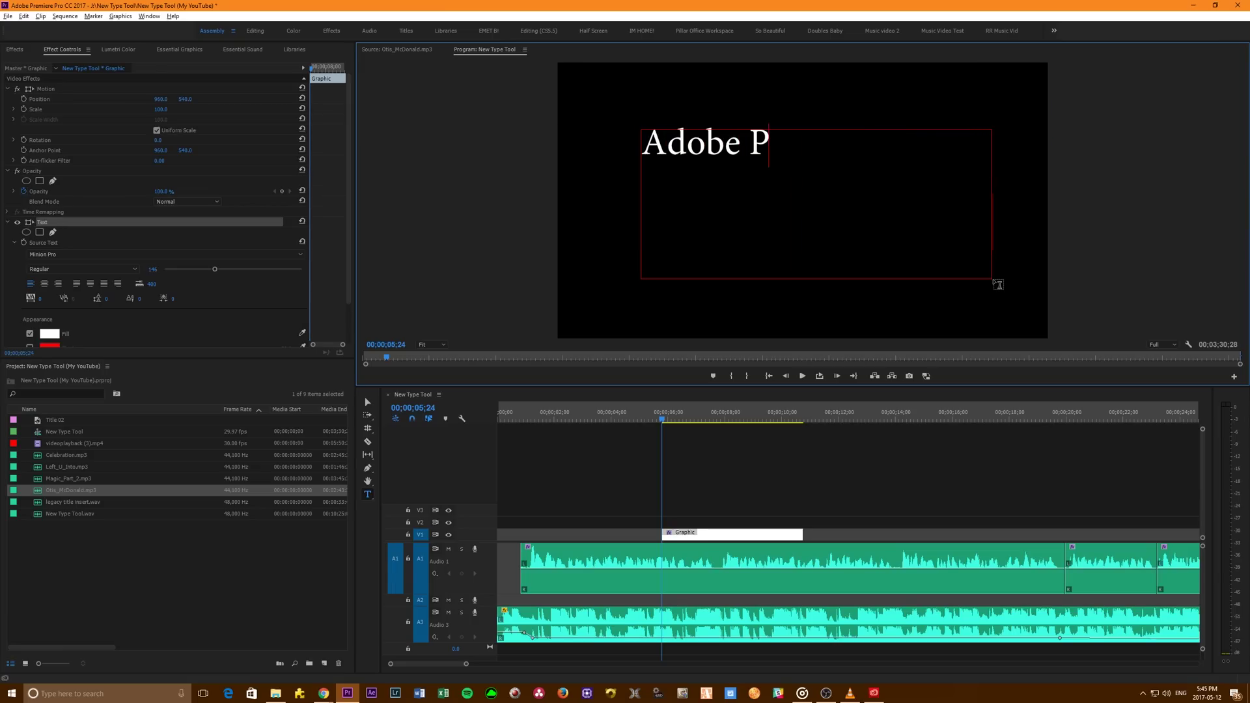
type("remire")
key("BackSpace")
key("BackSpace")
type("er")
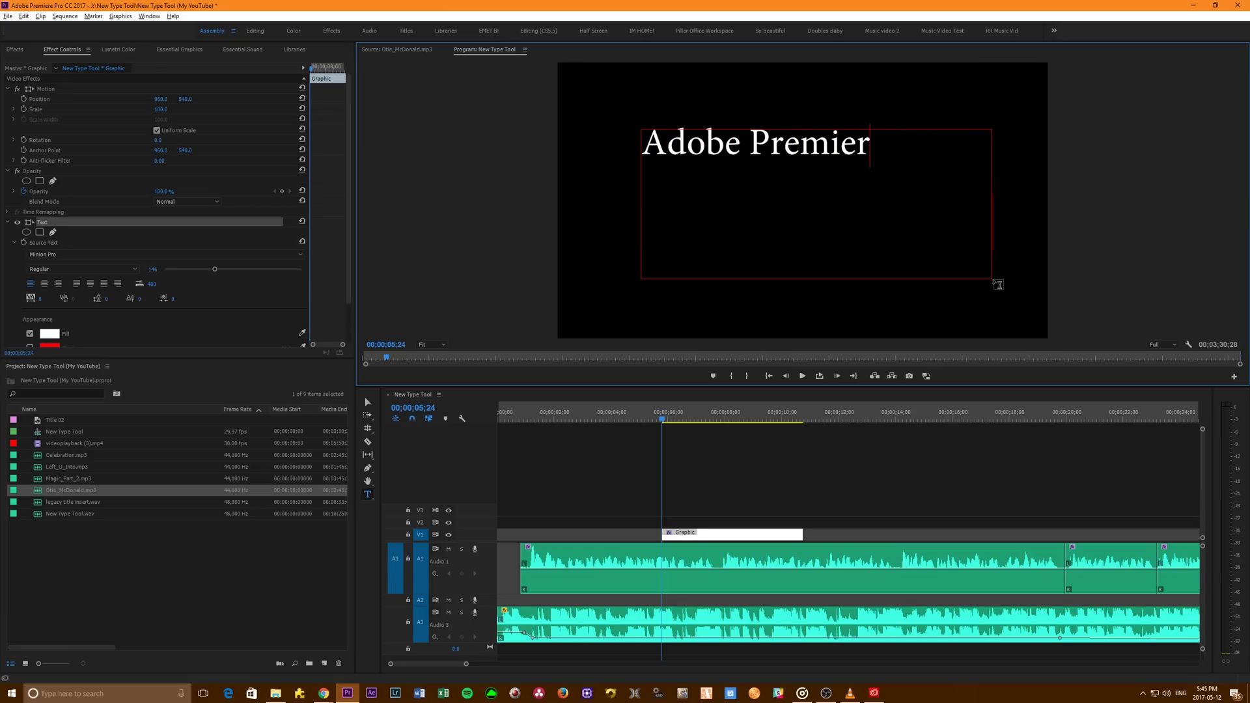
type("e")
left_click_drag(901, 149, 563, 156)
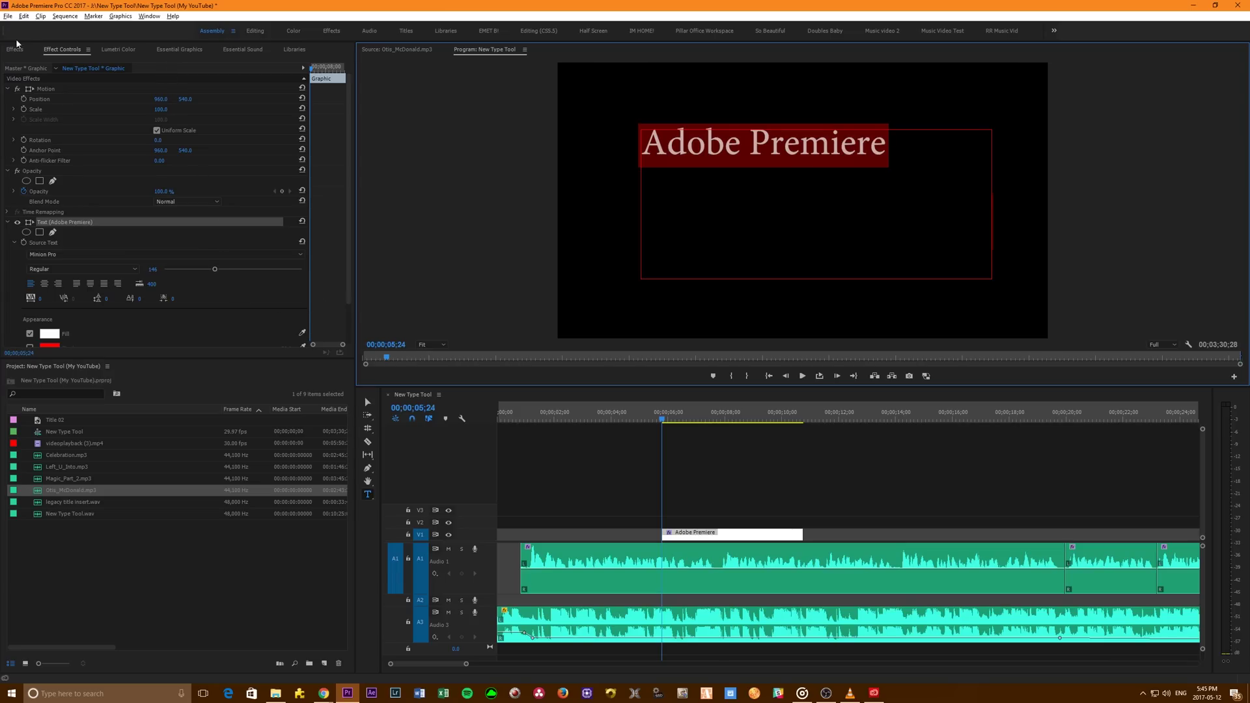
left_click(179, 50)
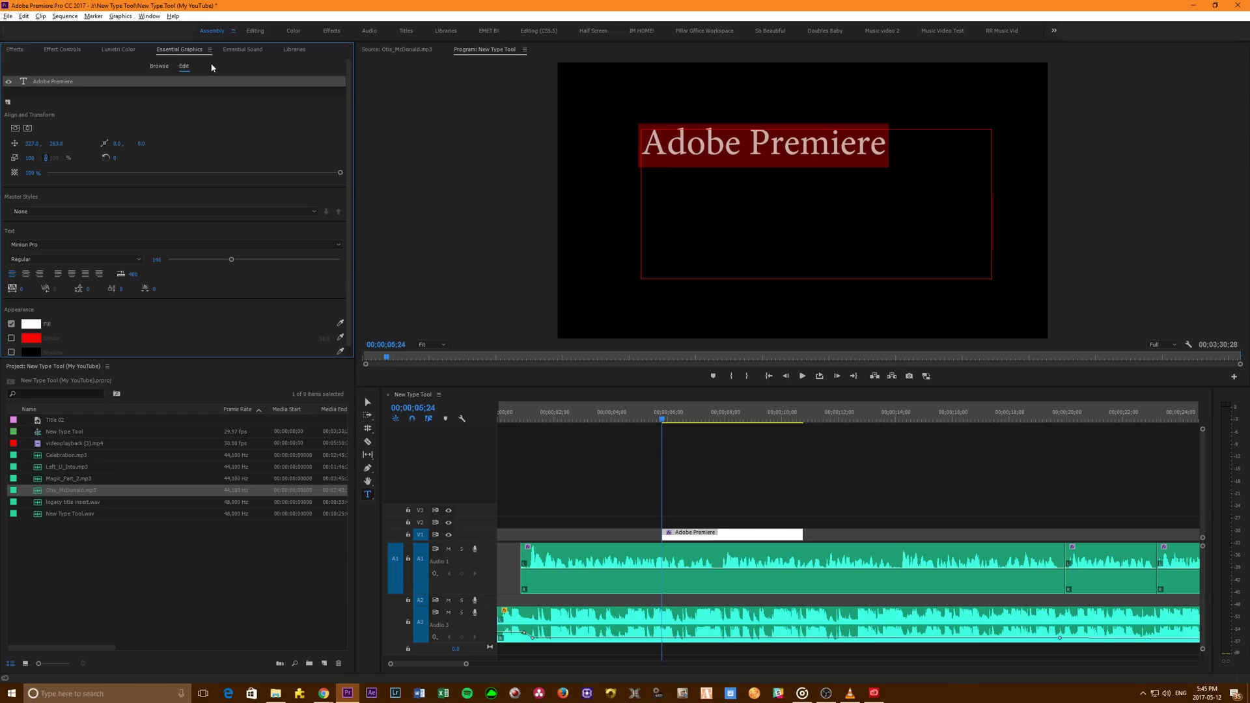
Step: Set the title's font size to 136 and centre-align the text in Effect Controls
left_click(149, 16)
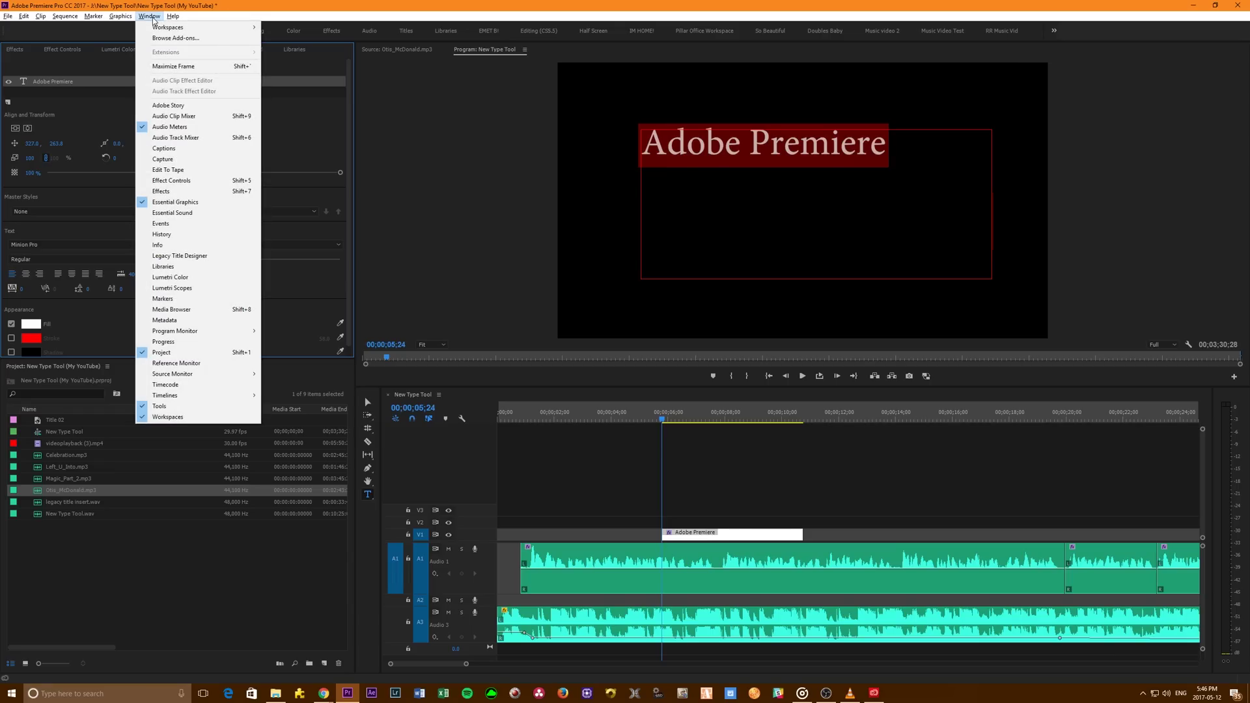
left_click(231, 208)
left_click(70, 50)
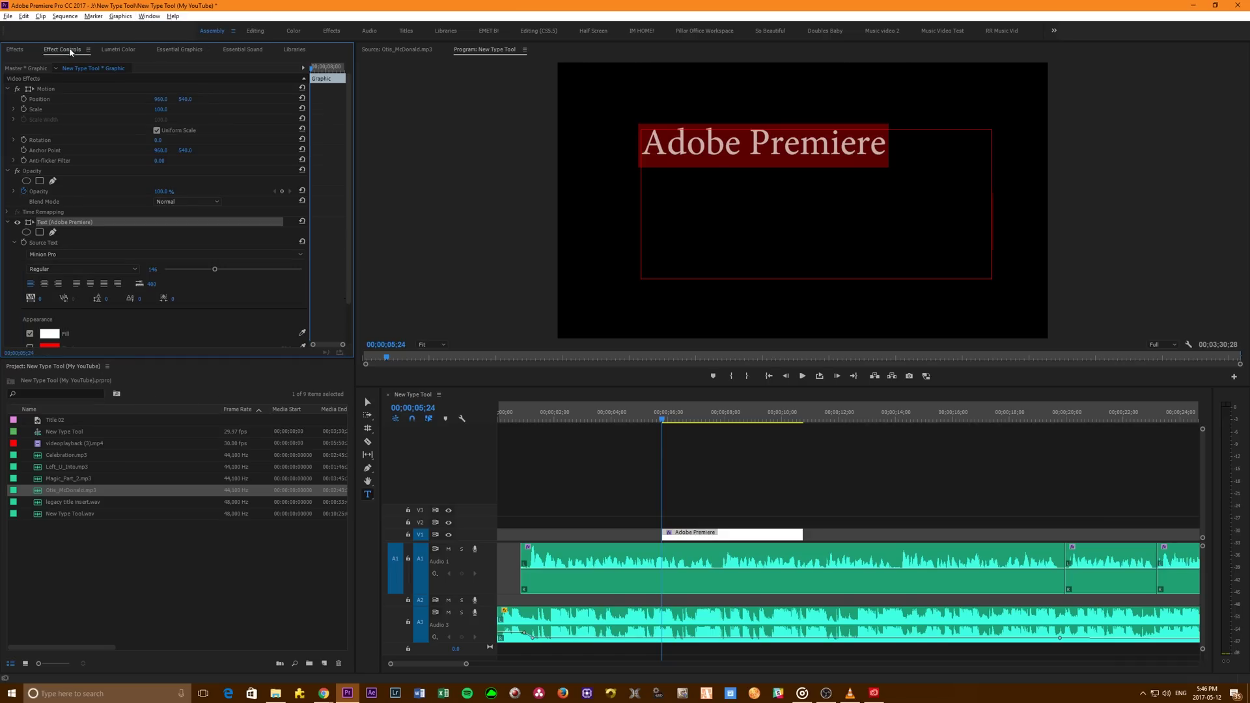
mouse_move(216, 271)
left_mouse_down()
mouse_move(237, 270)
mouse_move(211, 268)
left_mouse_up()
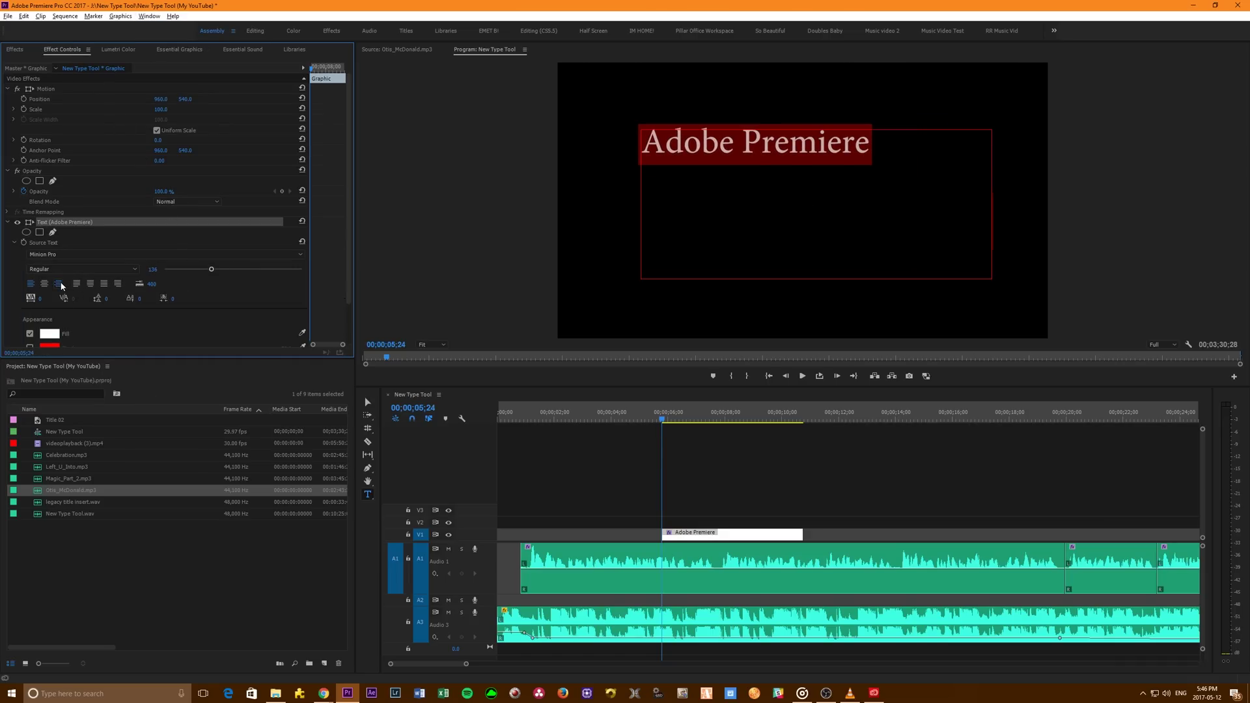
left_click(59, 284)
left_click(45, 287)
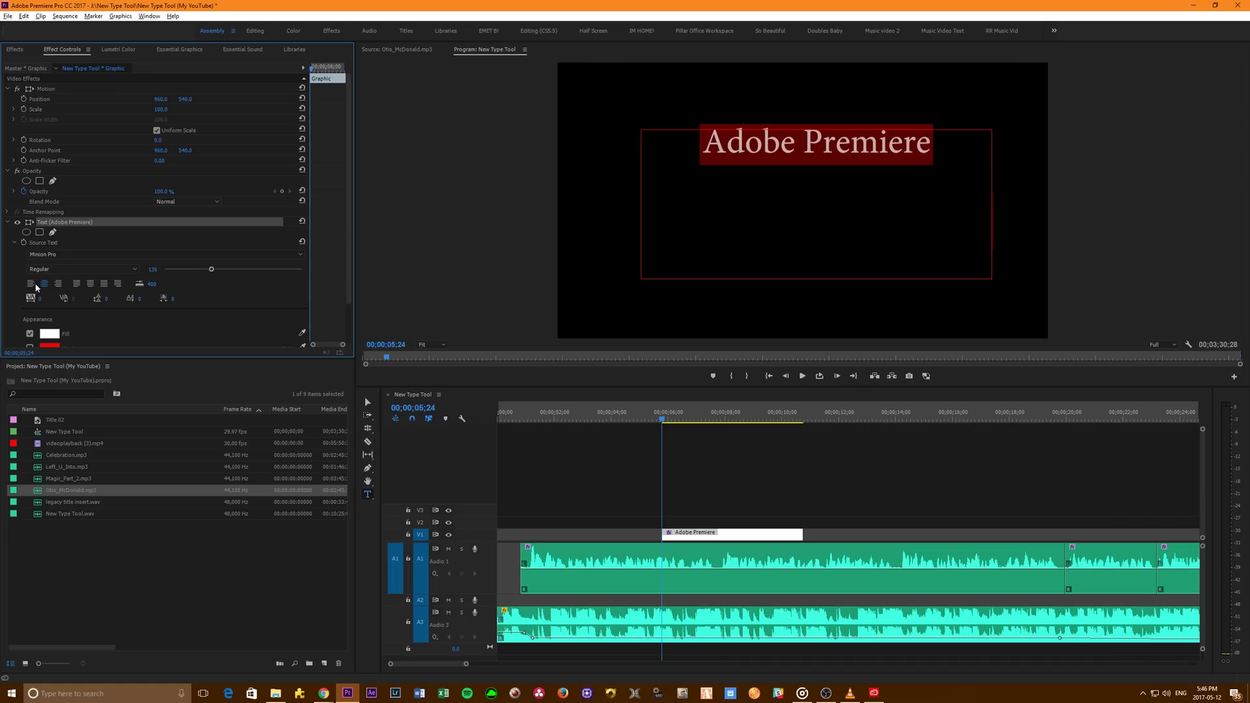
Step: Give the title a light blue stroke colour, then switch the stroke back off
scroll(190, 315, "down", 1)
scroll(190, 315, "down", 1)
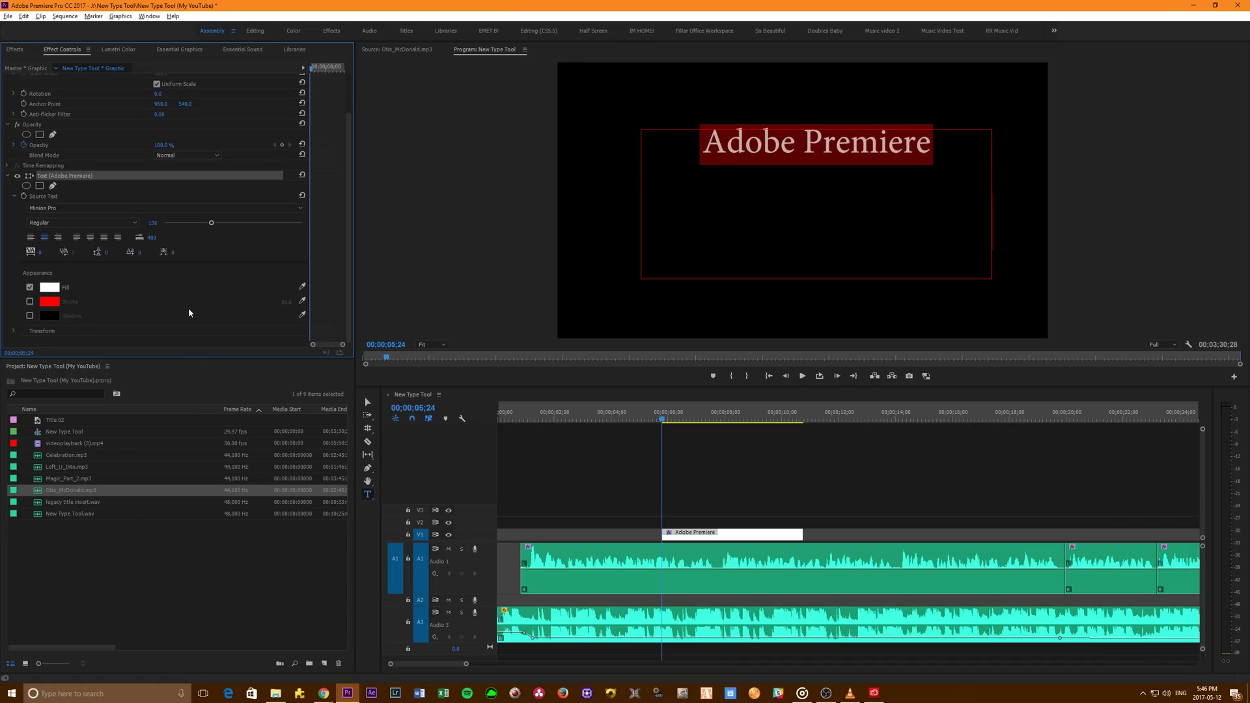
left_click(29, 302)
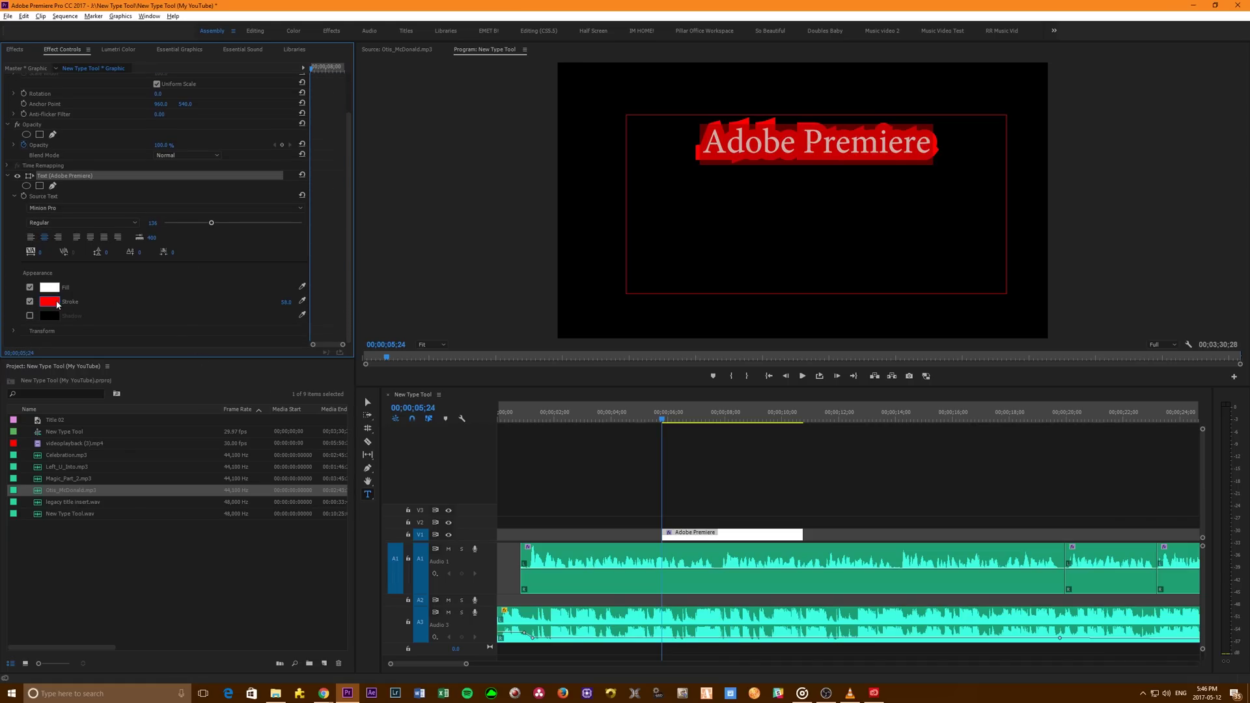
left_click(50, 301)
left_click(649, 386)
left_click_drag(649, 386, 649, 369)
left_click(732, 294)
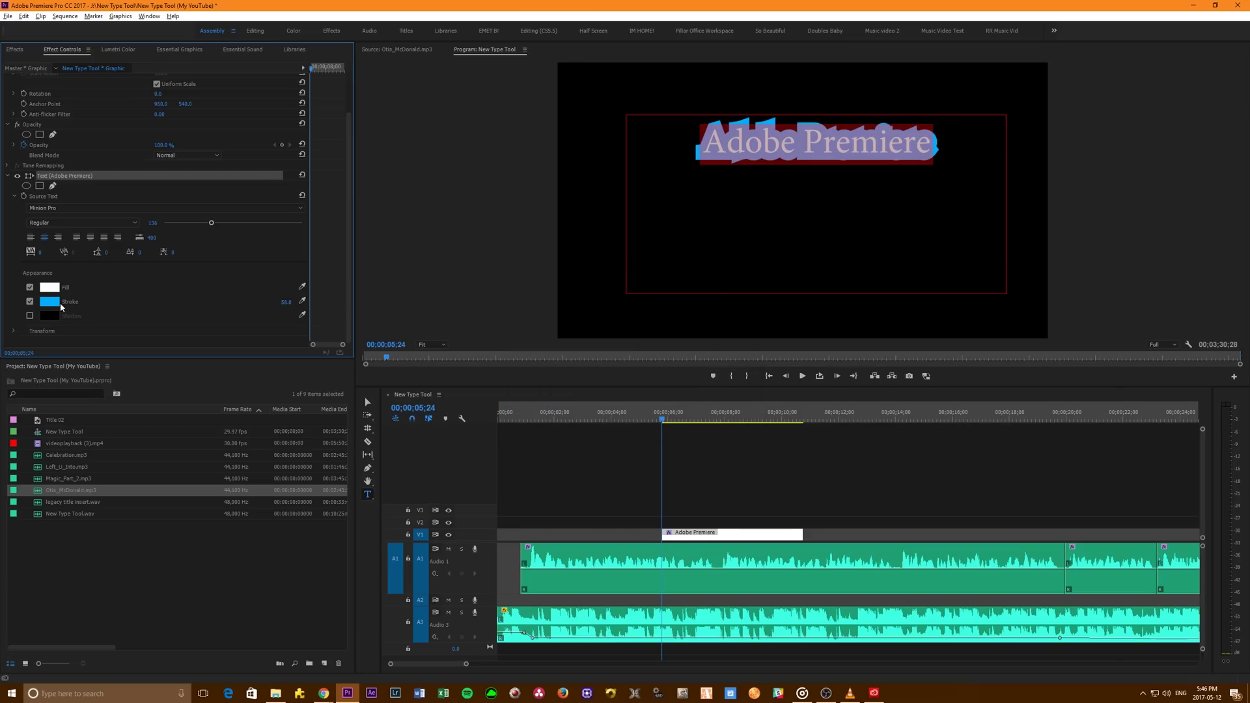
left_click(30, 302)
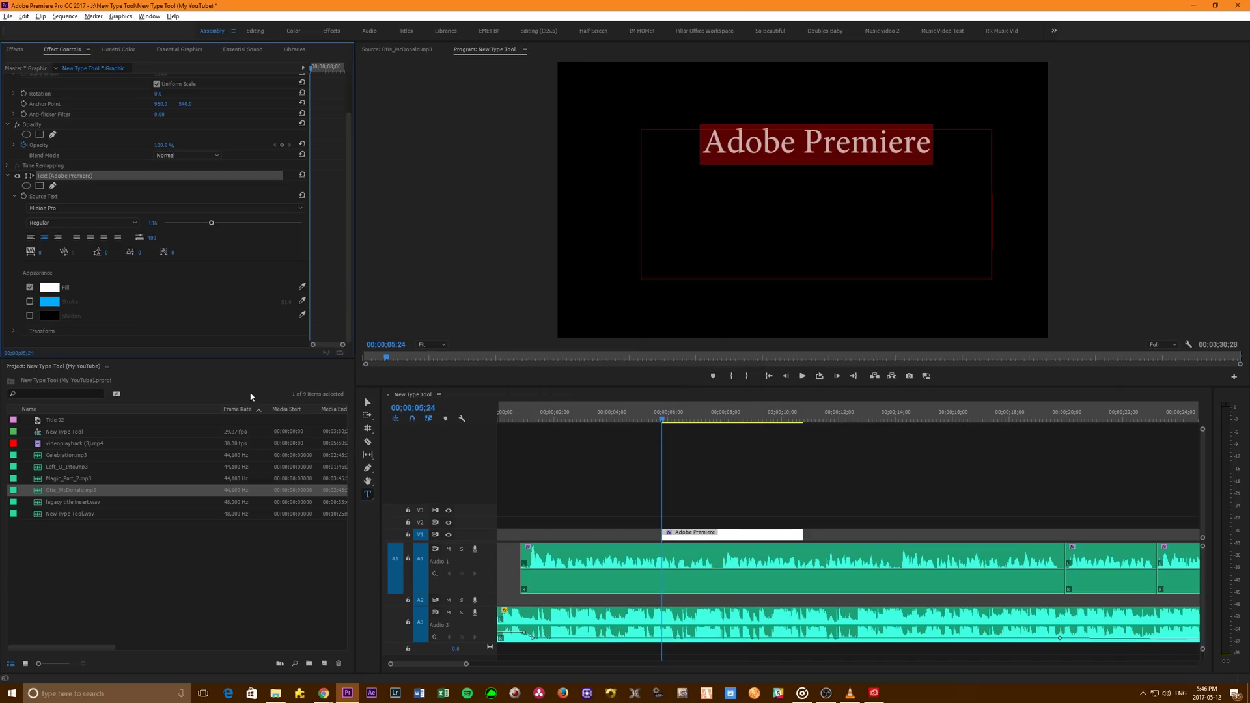
left_click(369, 403)
Step: Centre the title box vertically and horizontally in the frame and enlarge the font to 139
left_click_drag(813, 149, 774, 129)
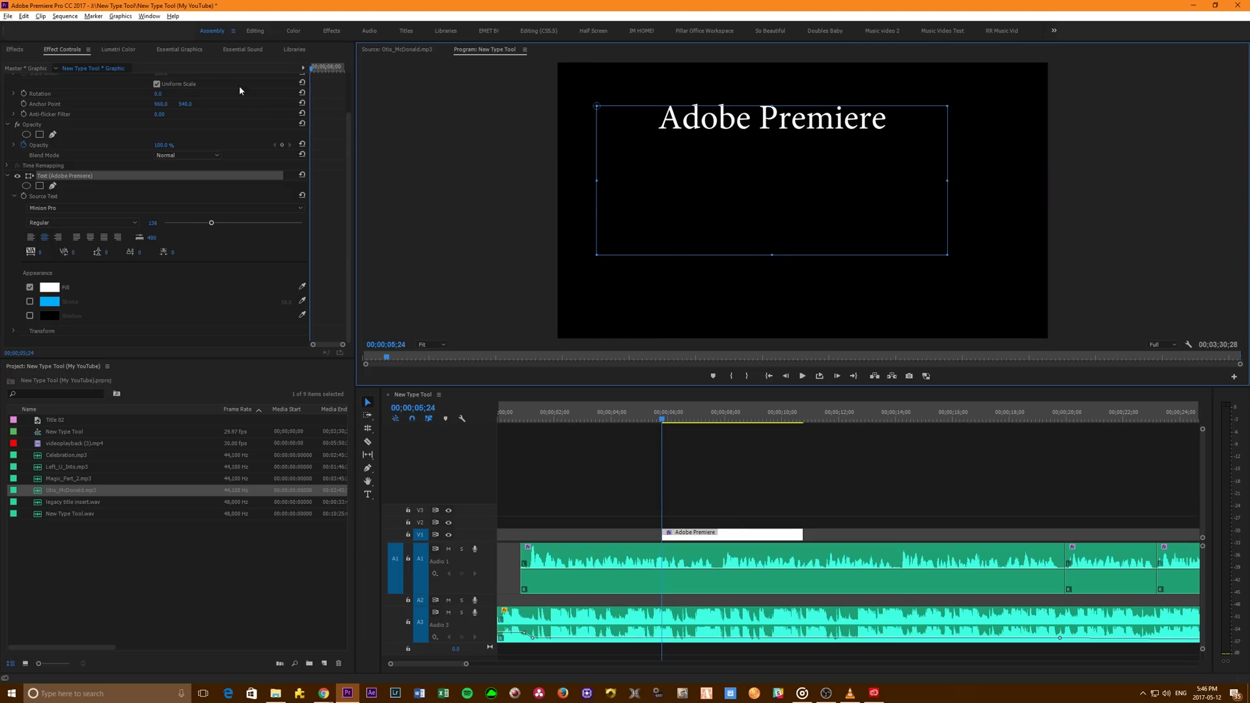
left_click(180, 49)
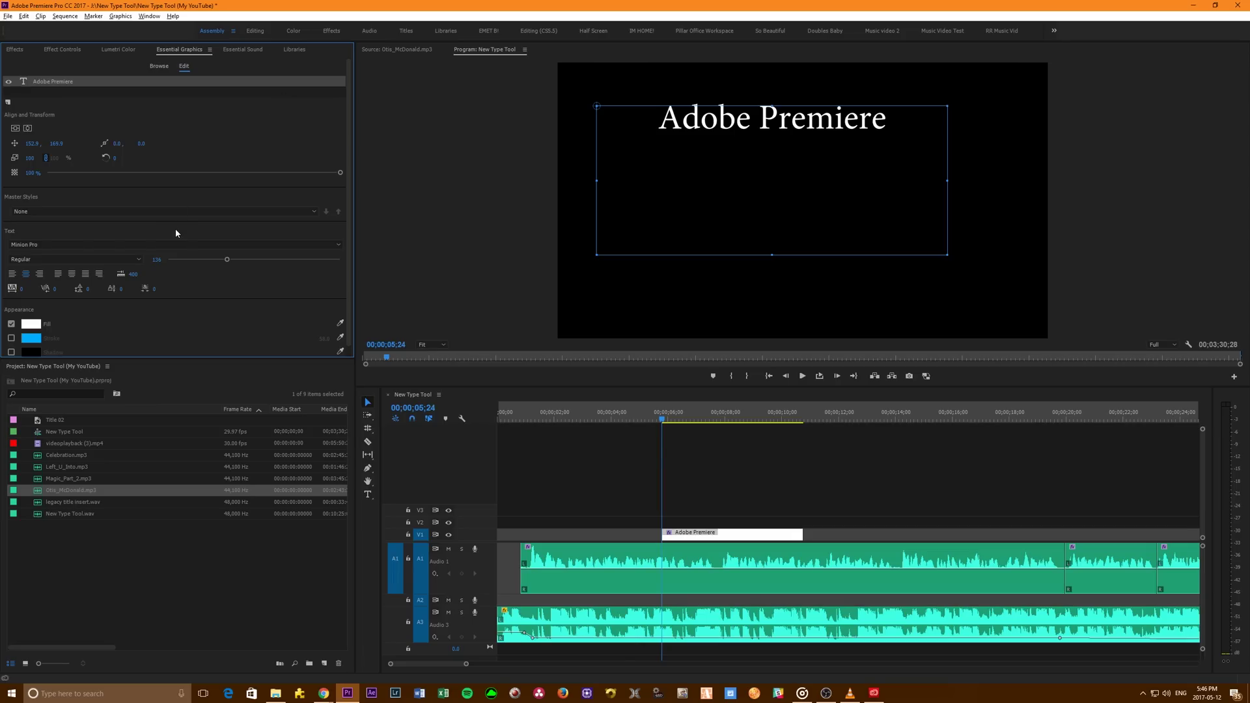
double_click(750, 135)
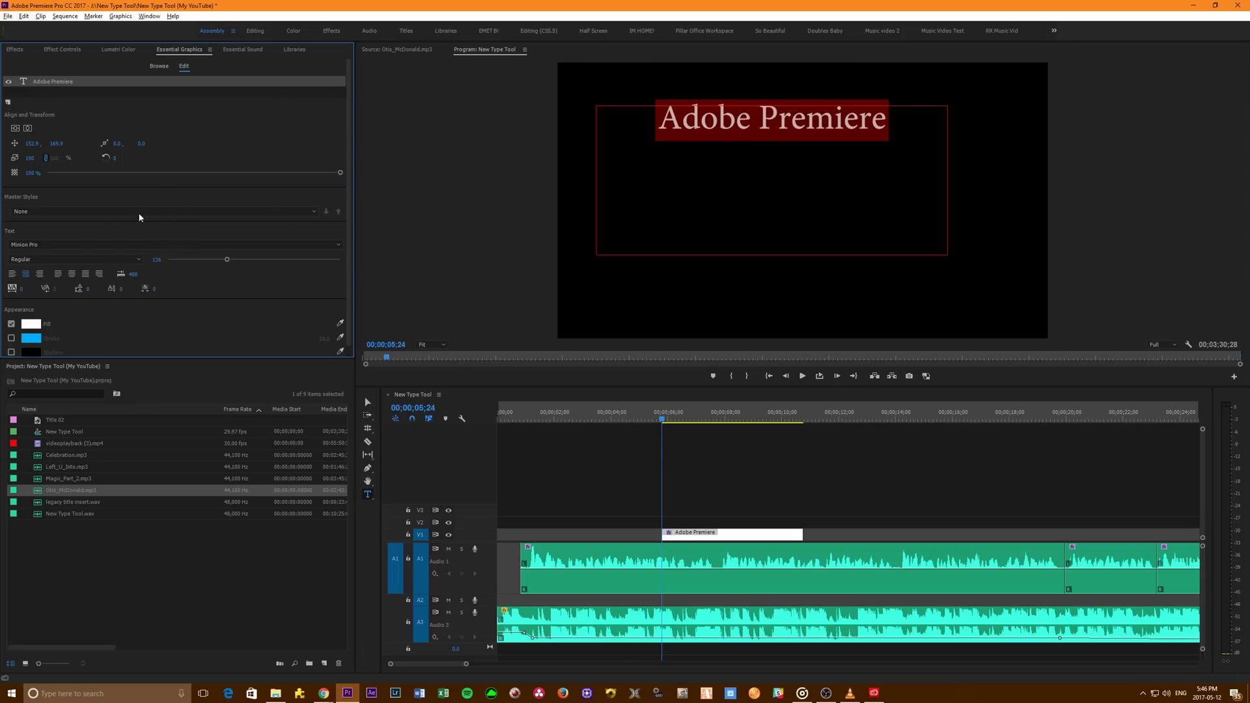
left_click(15, 129)
left_click(28, 129)
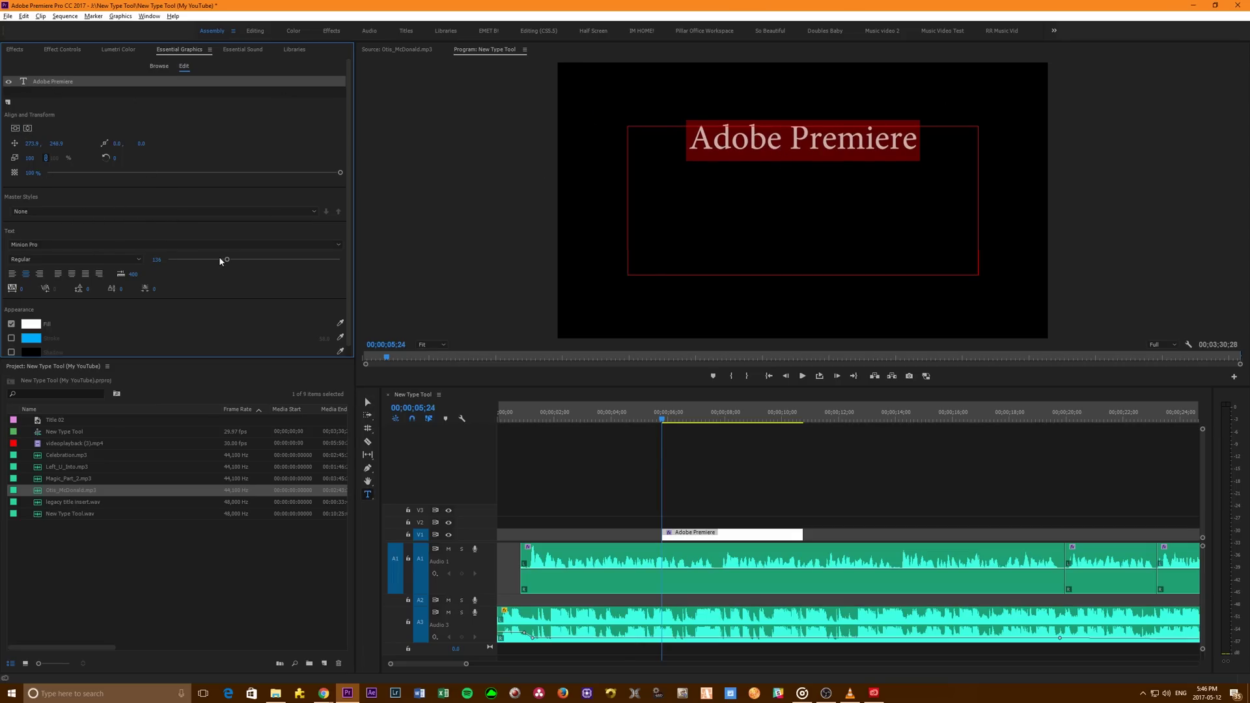
left_click_drag(227, 261, 228, 260)
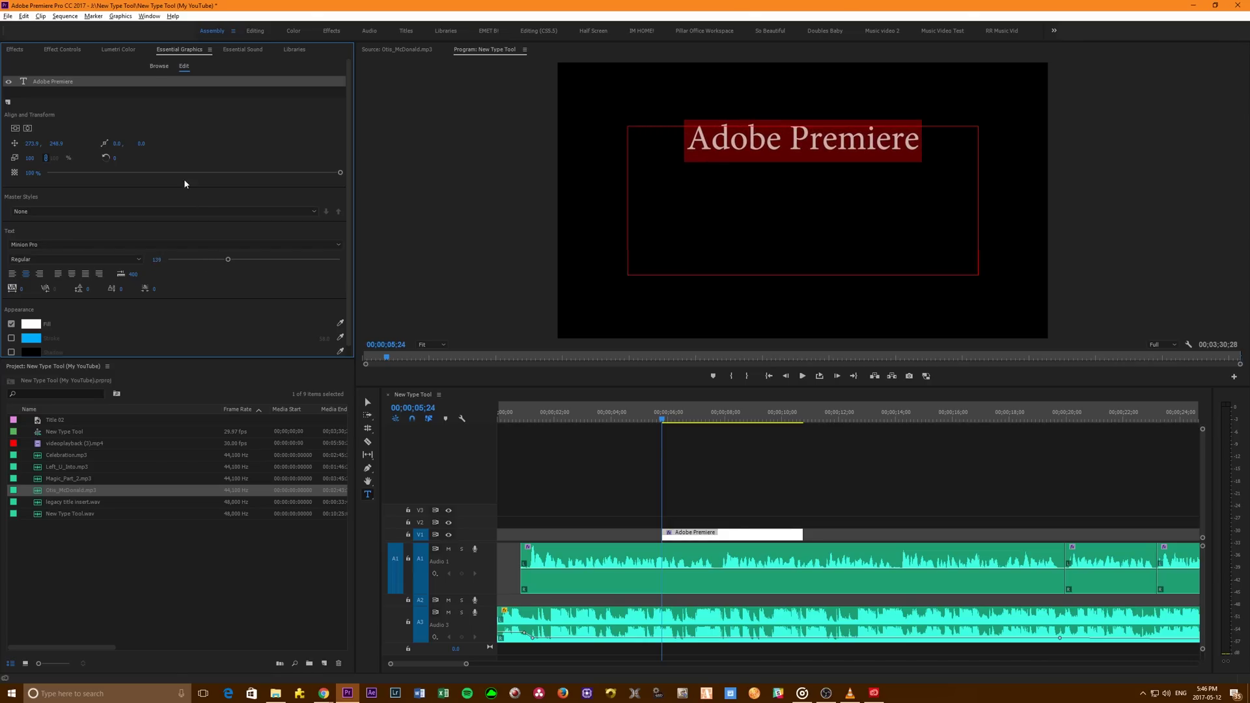
Step: Reselect the title clip and draw a second text box below the title
left_click(238, 173)
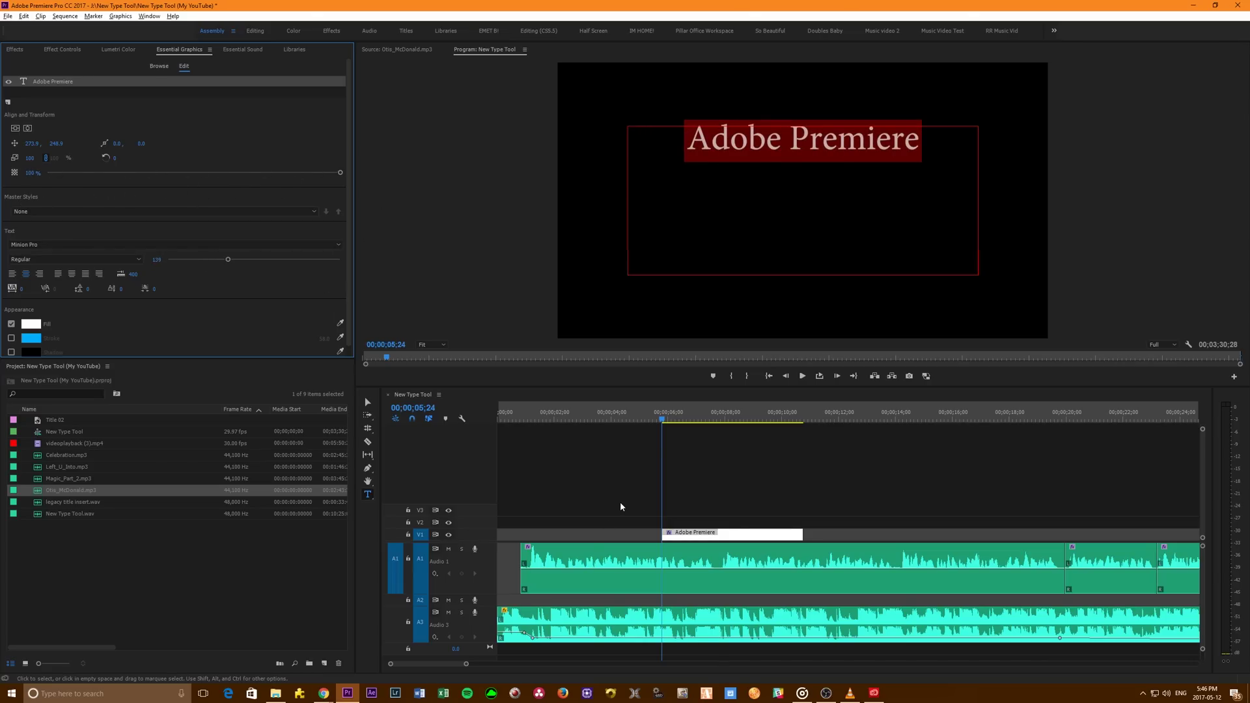
left_click(560, 503)
left_click(716, 533)
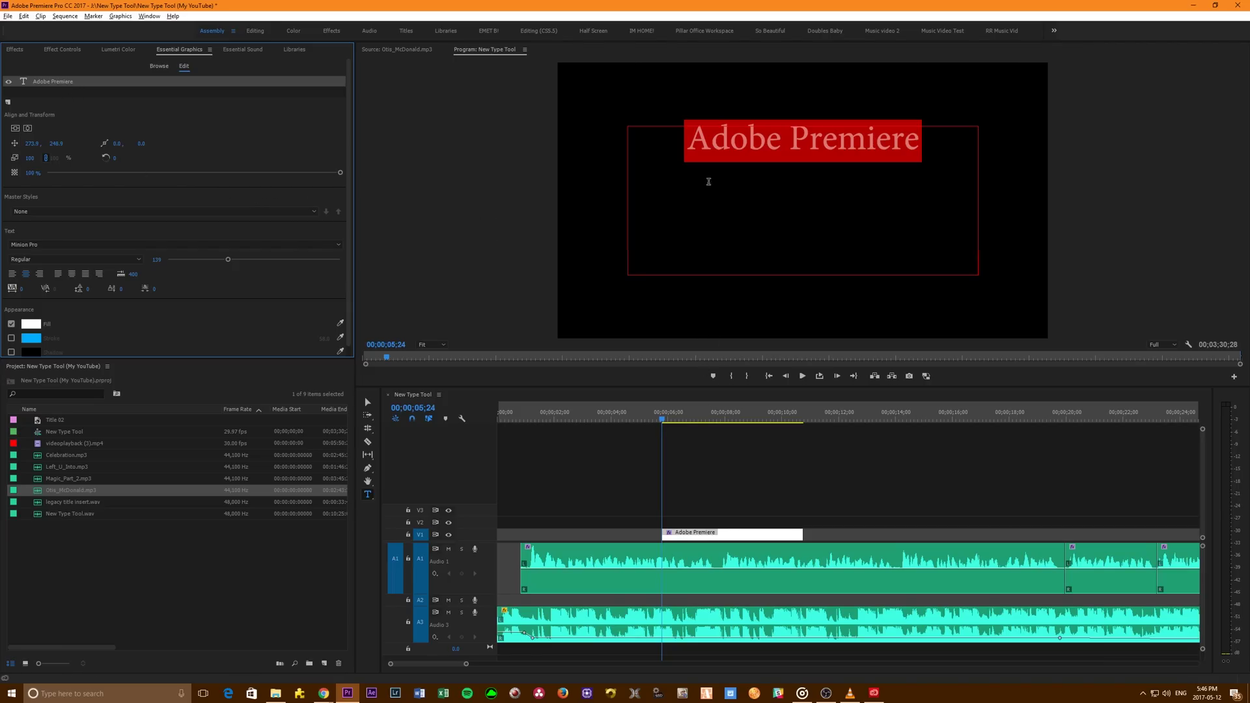
left_click(674, 206)
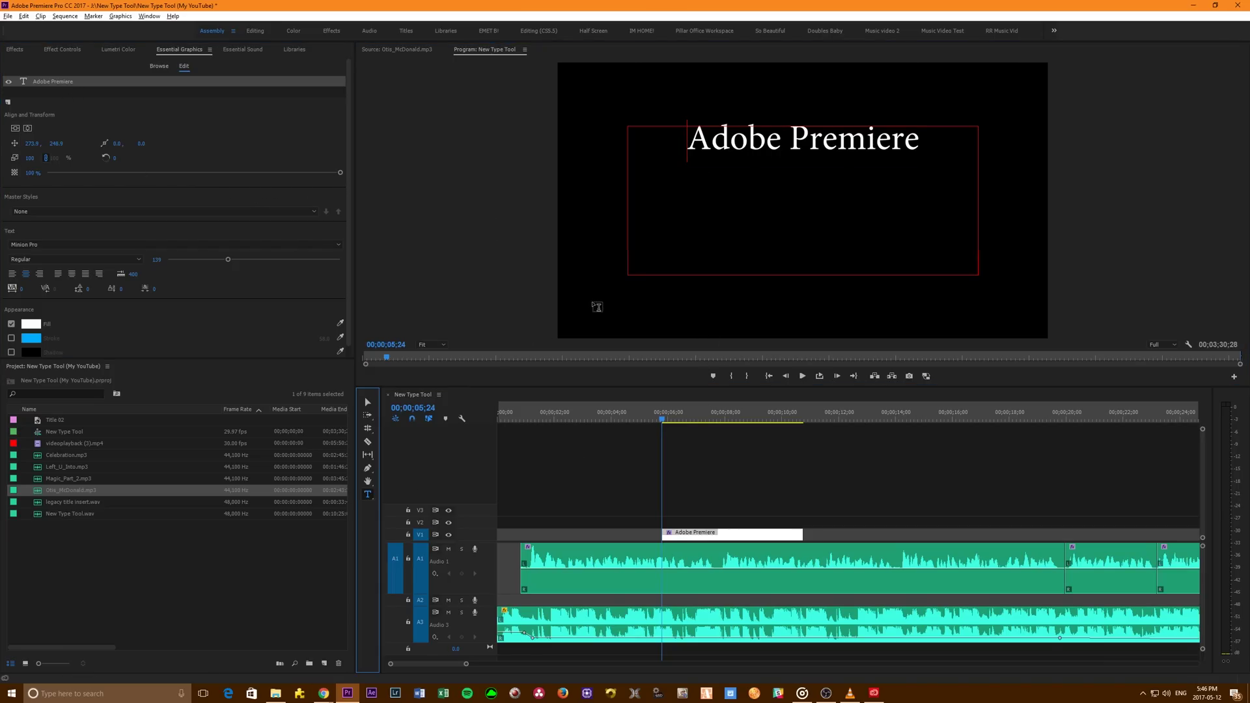
left_click_drag(592, 300, 762, 189)
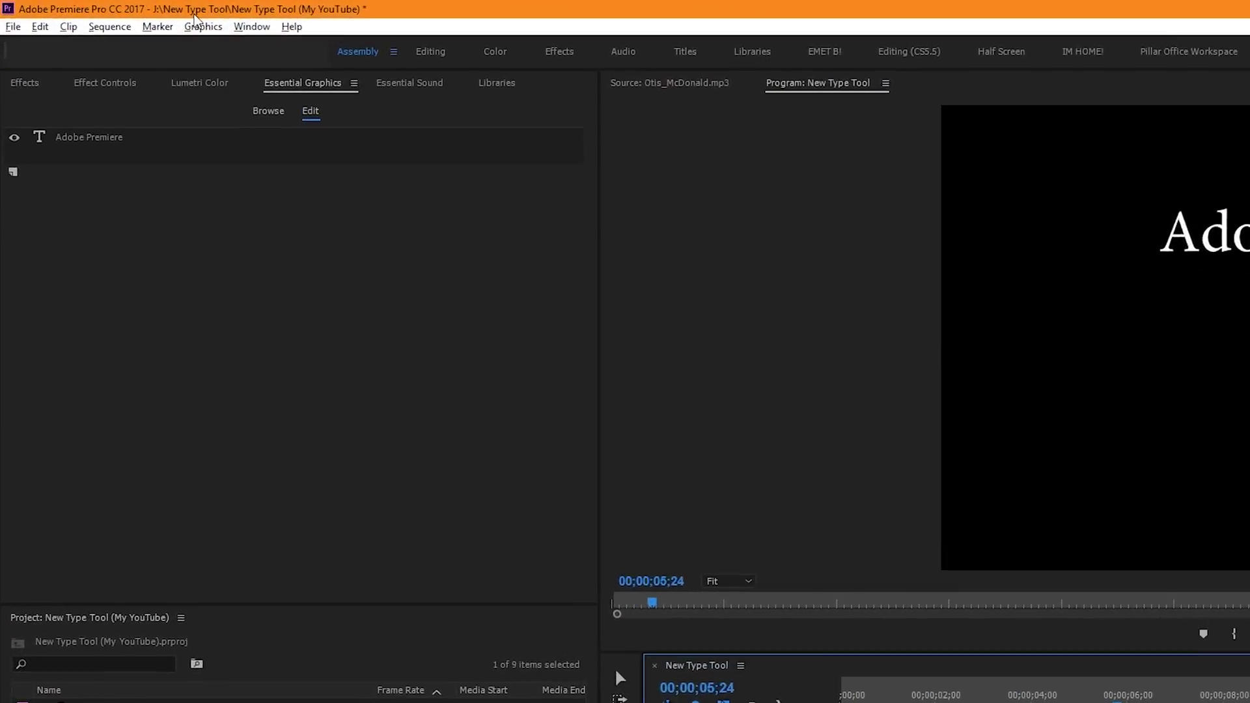
Step: Add a blue 'Pro' text layer after the title, with both set in Bebas Neue
left_click(120, 16)
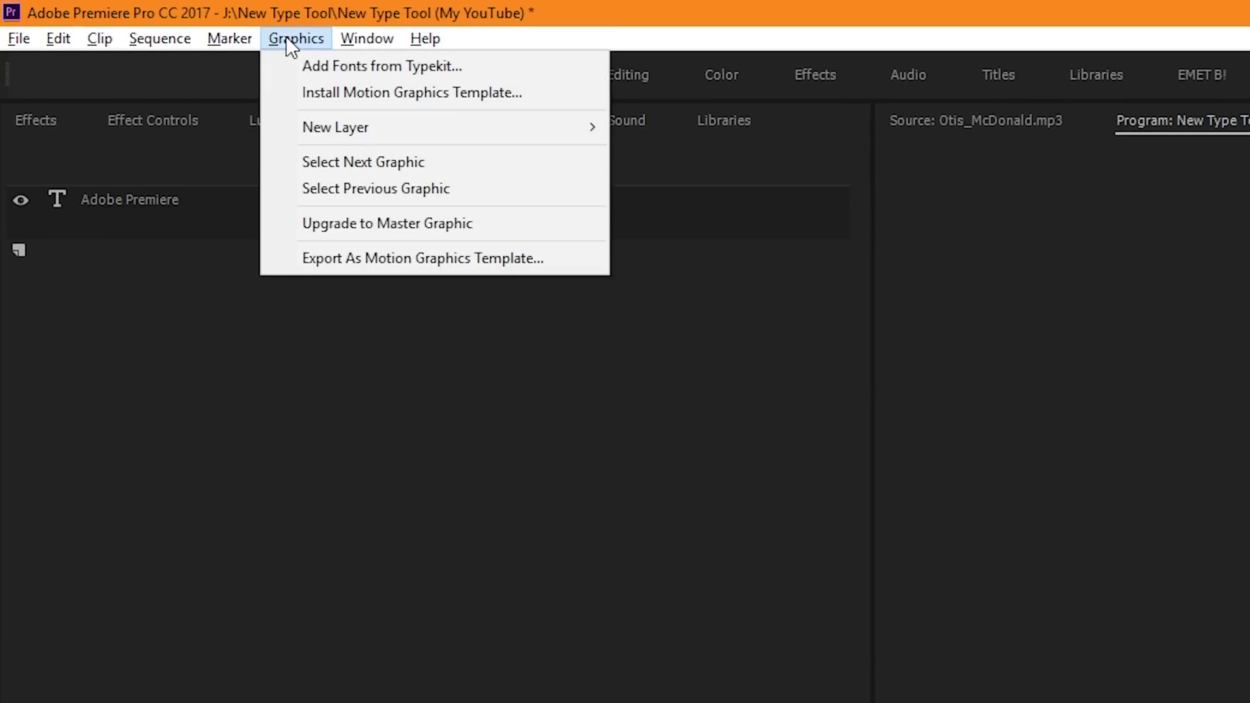
mouse_move(358, 130)
left_click(716, 130)
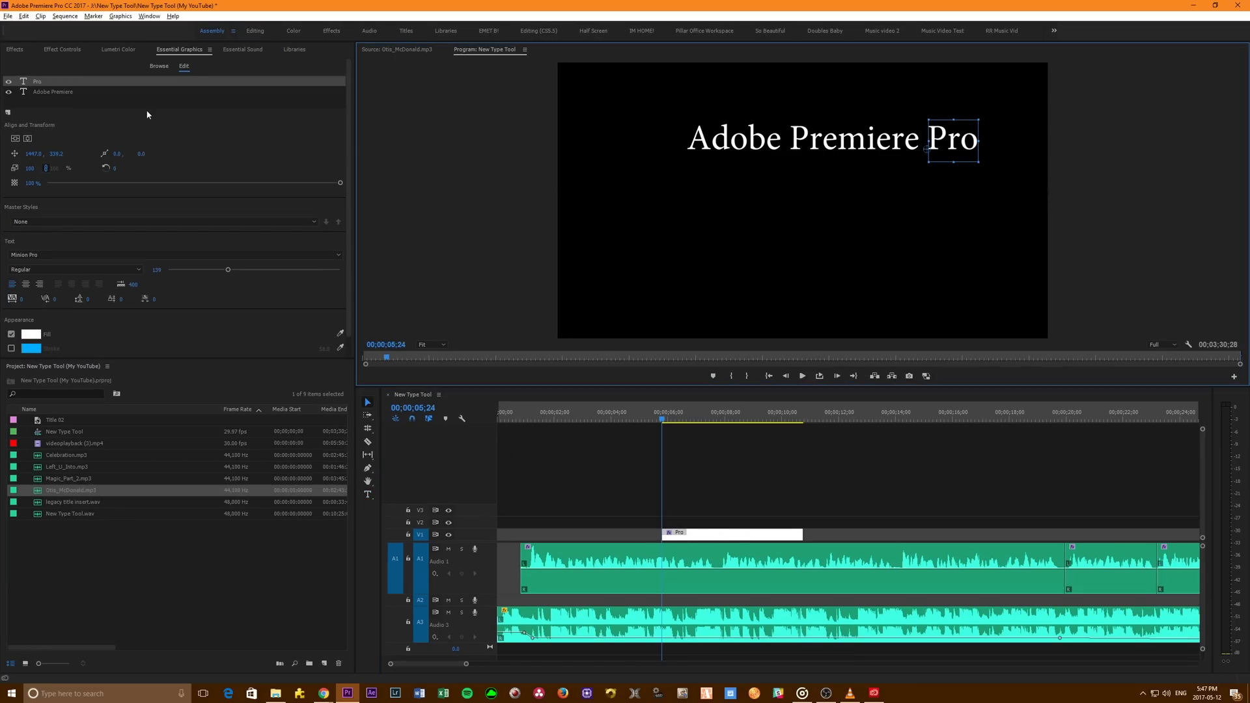
left_click(31, 334)
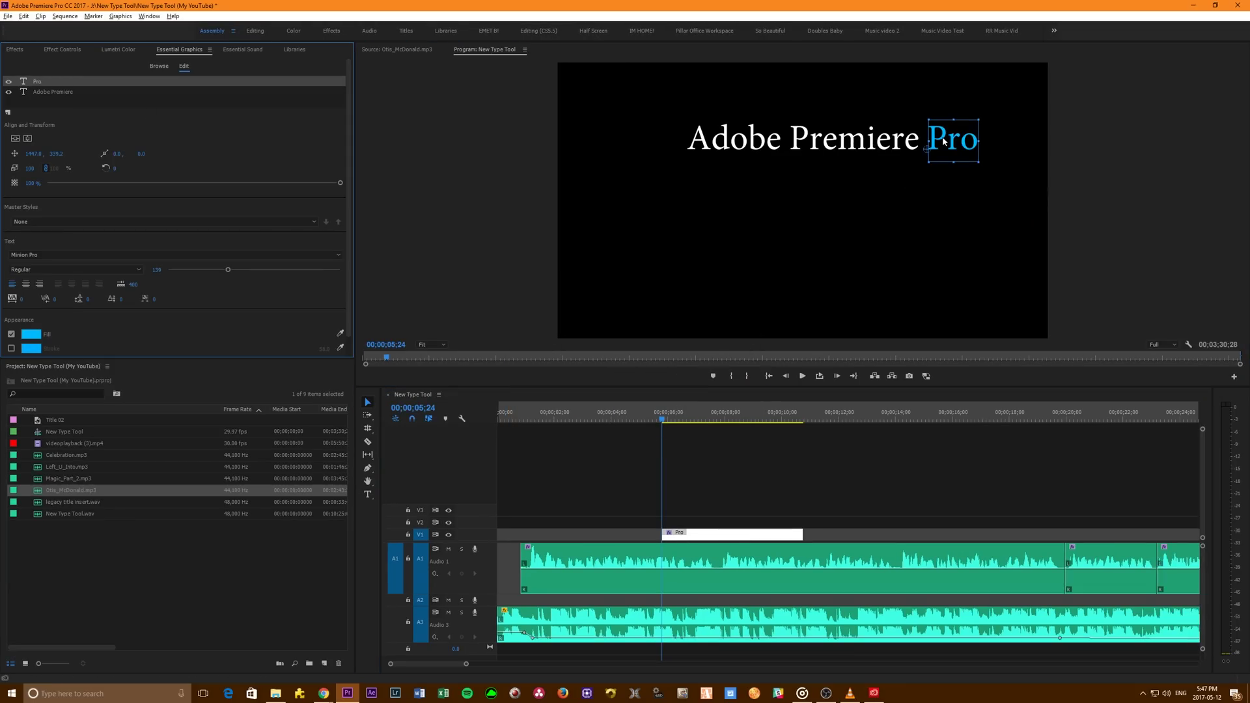
left_click(336, 255)
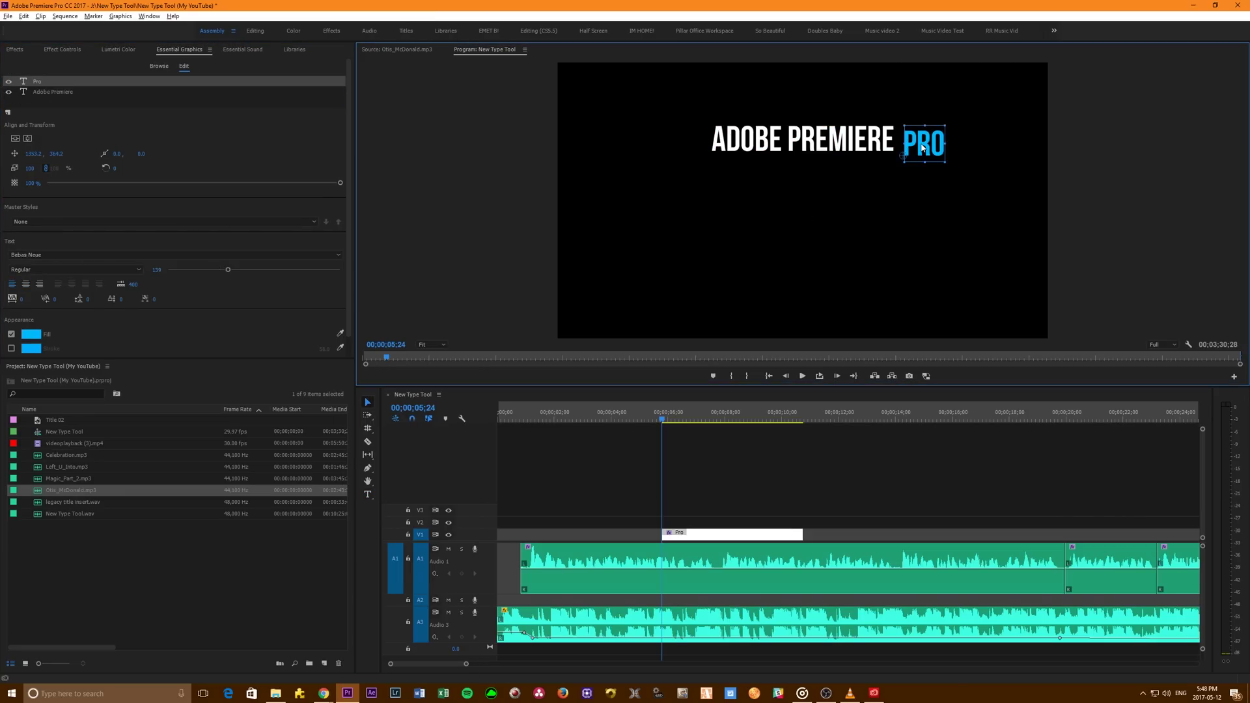
left_click(838, 498)
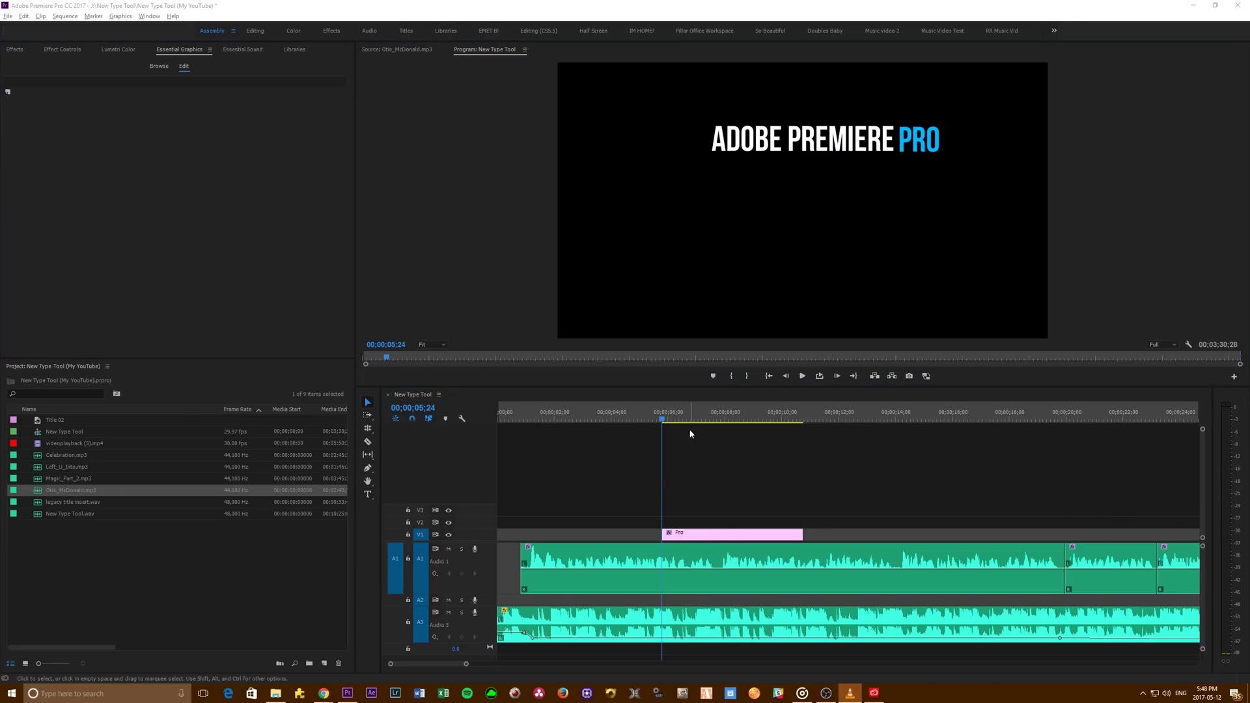
left_click(727, 530)
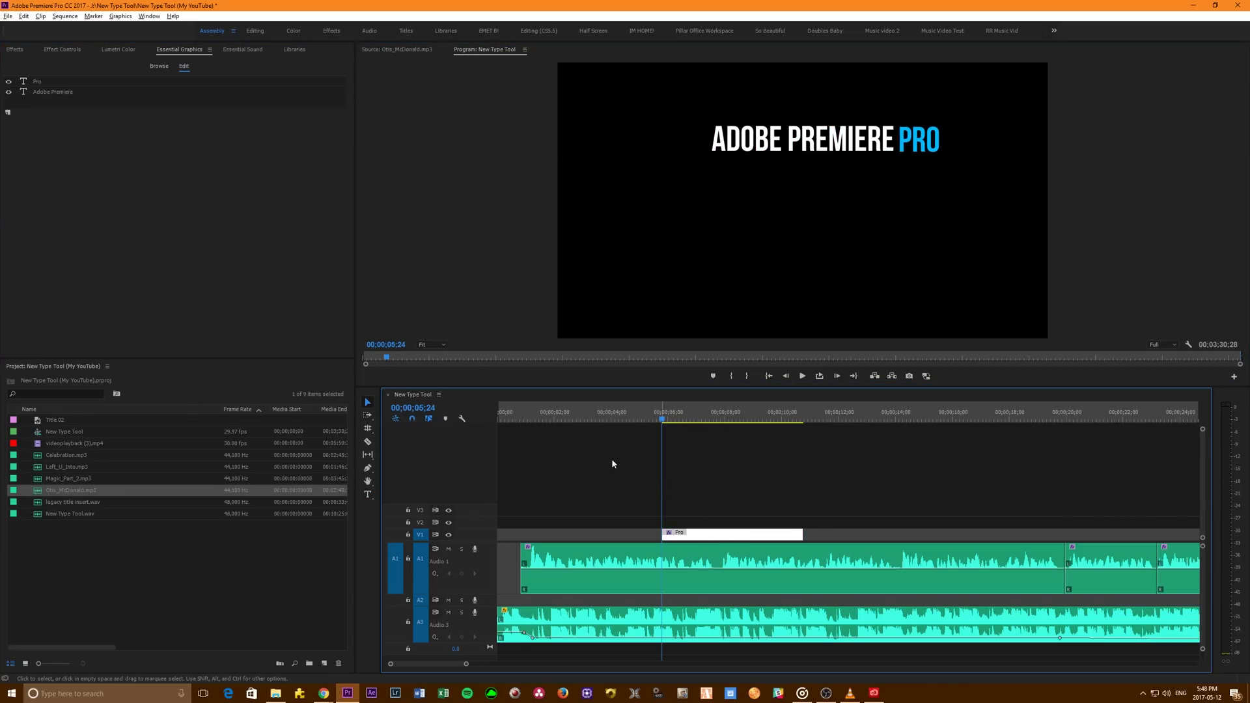
left_click(8, 81)
left_click(9, 81)
left_click(9, 92)
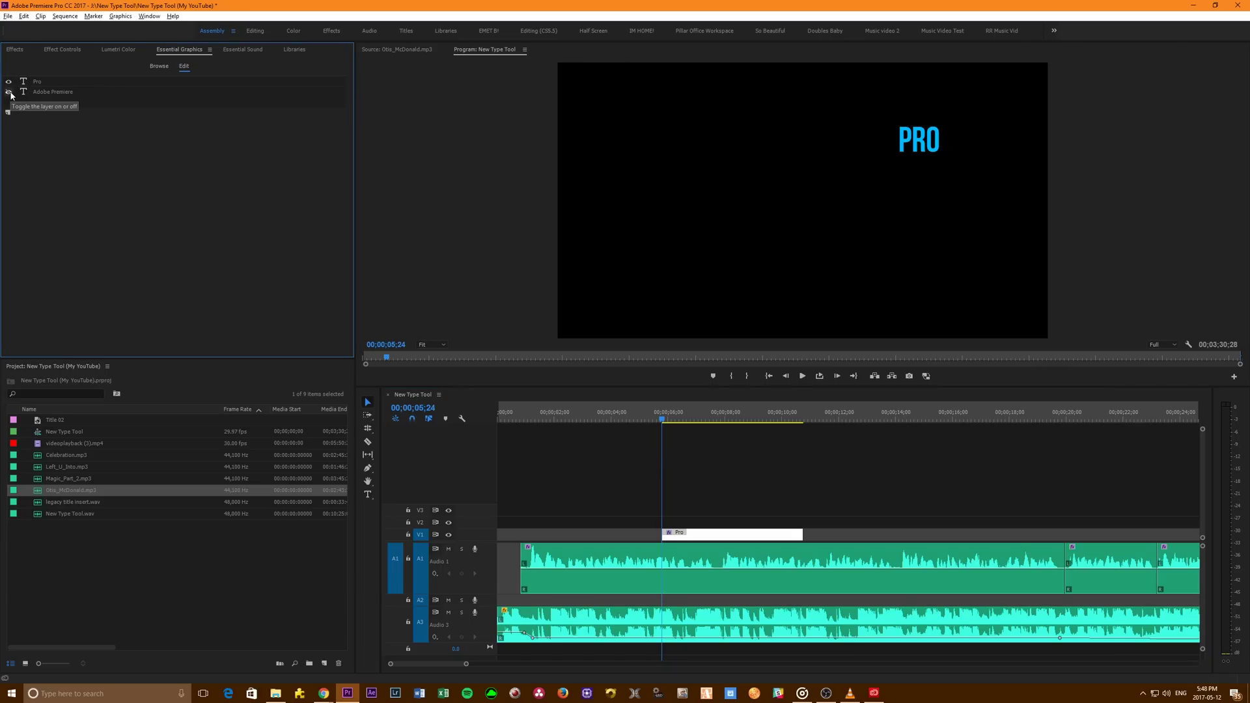
left_click(9, 91)
left_click_drag(924, 145, 843, 130)
mouse_move(52, 89)
left_mouse_down()
mouse_move(51, 73)
mouse_move(40, 77)
left_mouse_up()
left_click_drag(837, 133, 914, 144)
left_click(800, 451)
key("space")
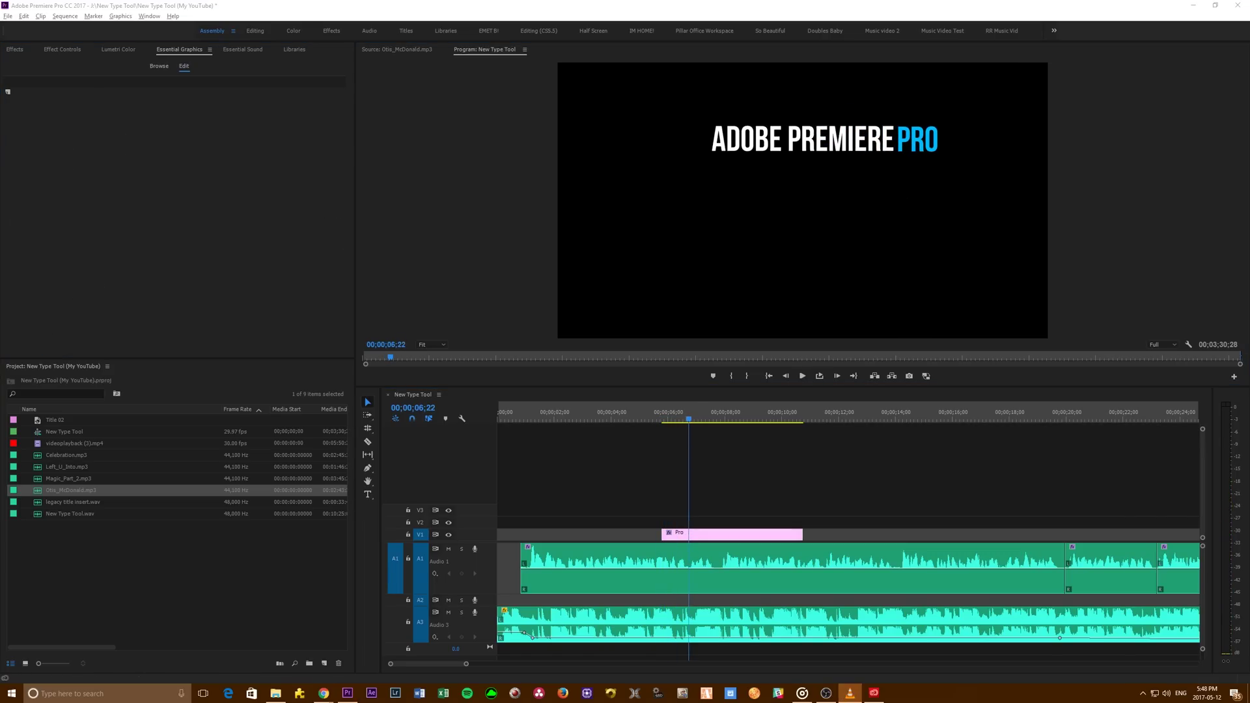
left_click(120, 15)
Step: Add a red Rectangle shape layer, Shape 01, from Graphics > New Layer
mouse_move(189, 52)
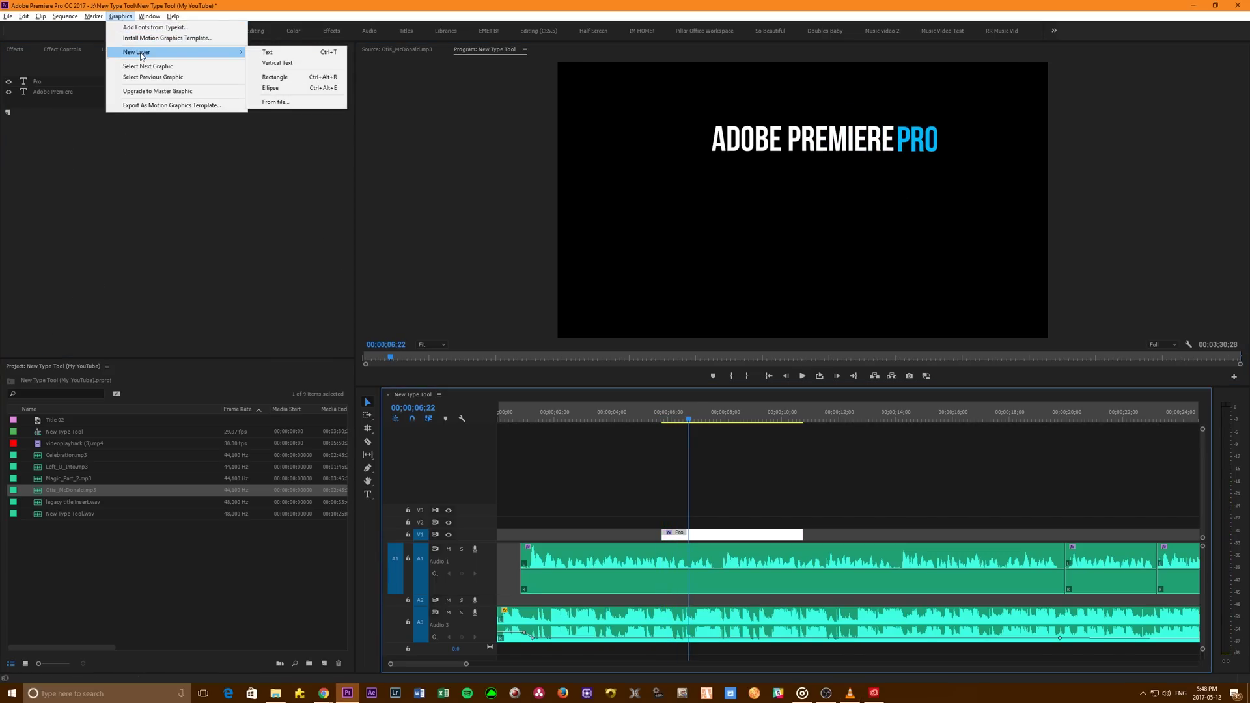
left_click(293, 80)
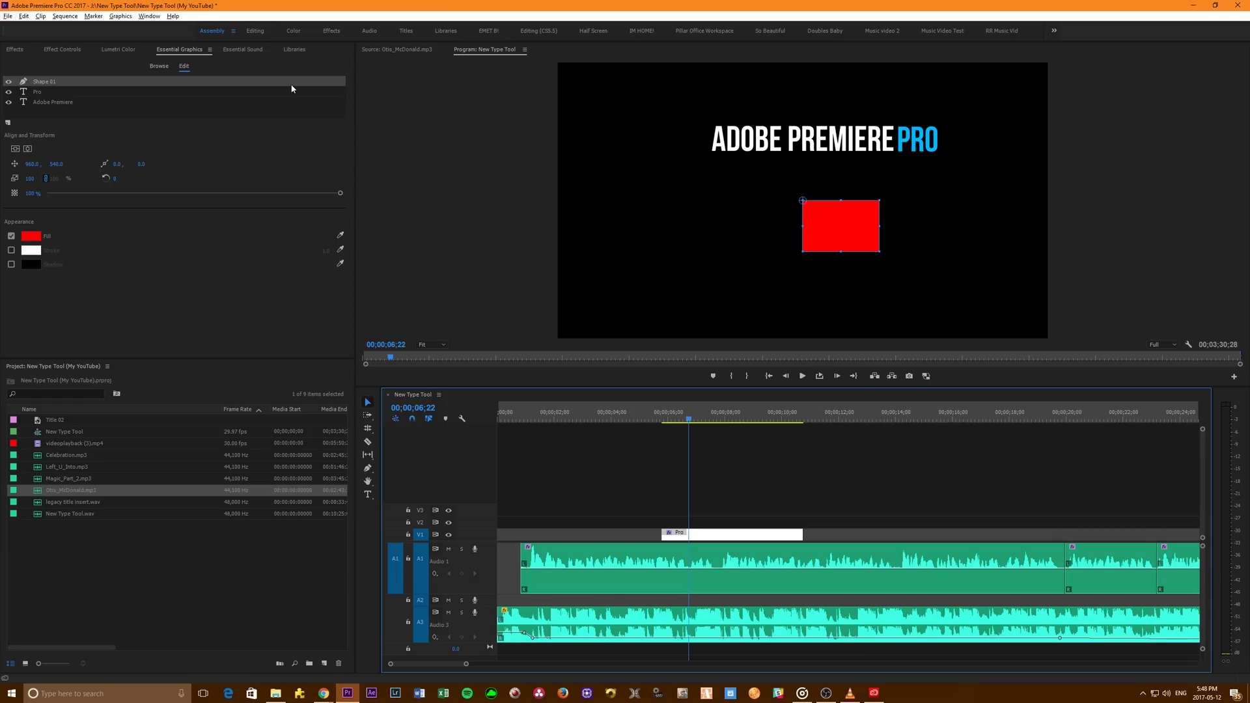
Step: Move Shape 01 behind the text, fill it purple, and squash it into a thin underline
left_click_drag(850, 243, 949, 158)
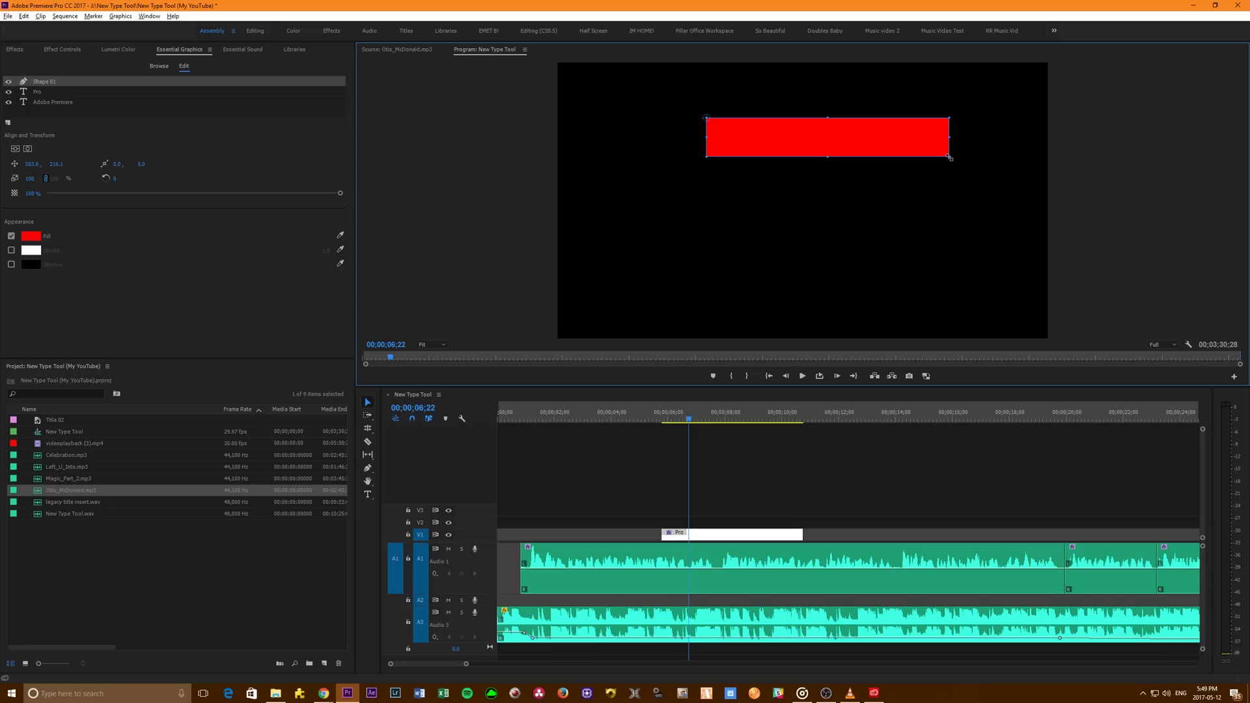
left_click_drag(50, 84, 52, 108)
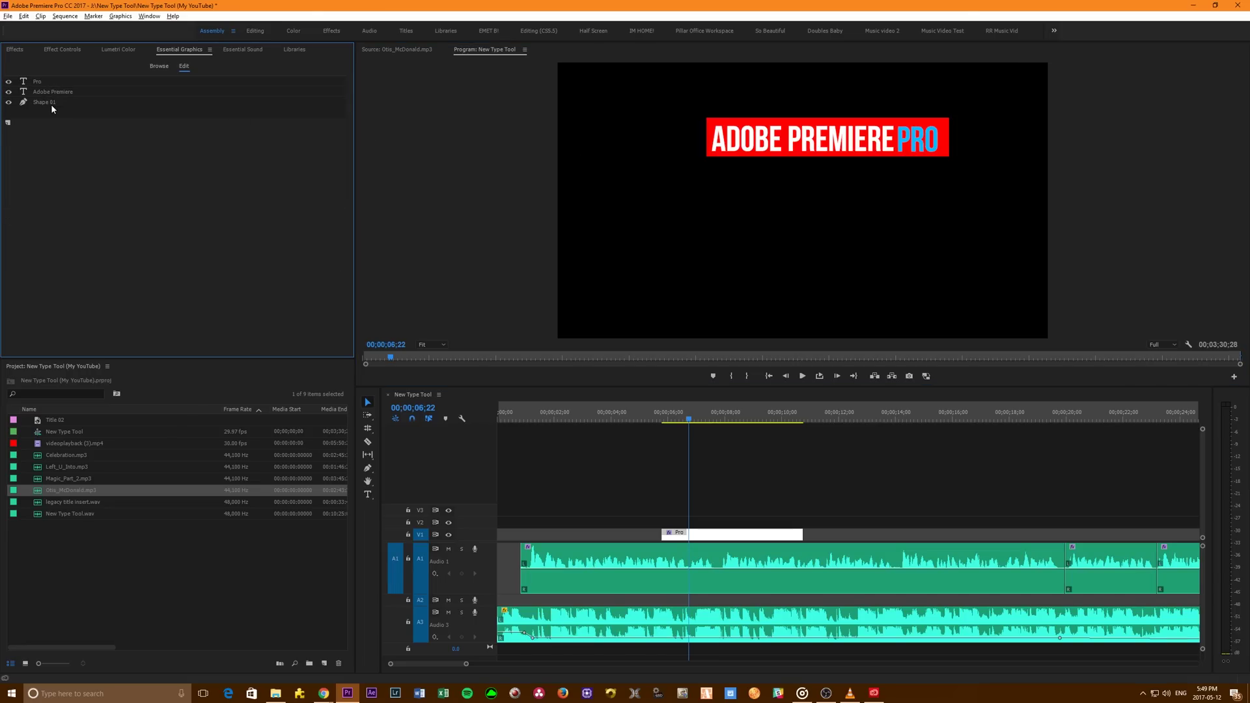
left_click(53, 101)
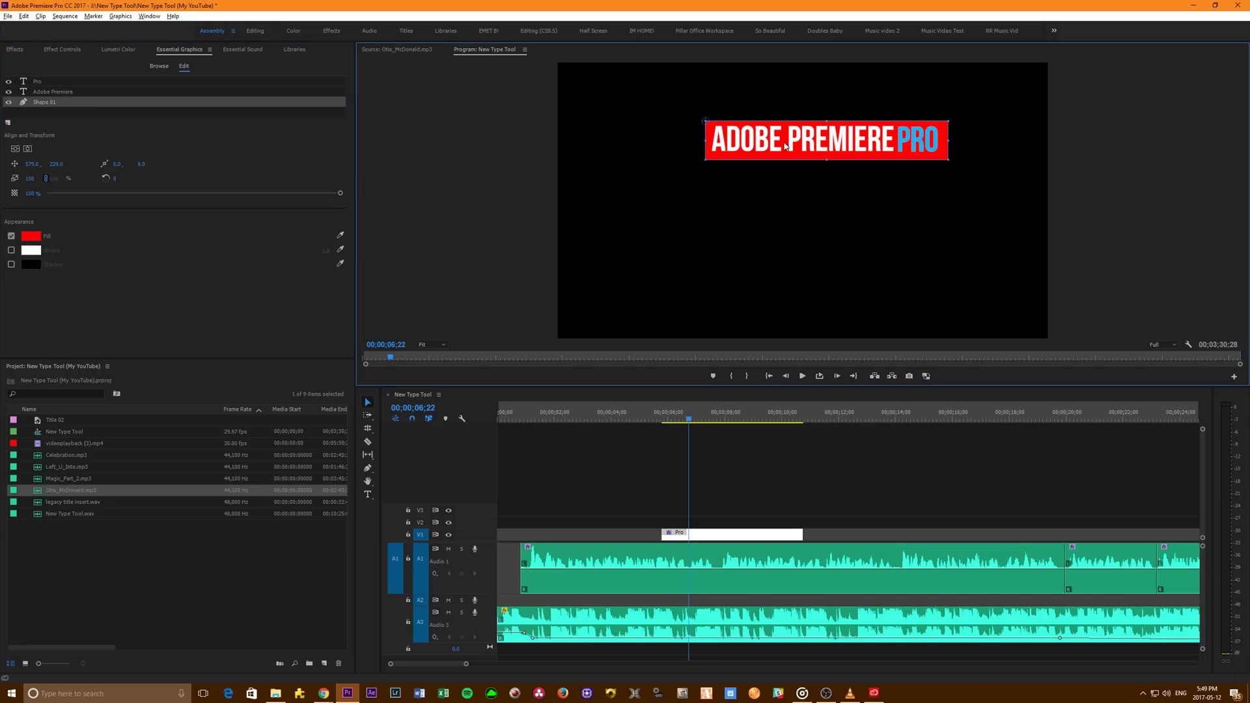
left_click(31, 236)
left_click(731, 291)
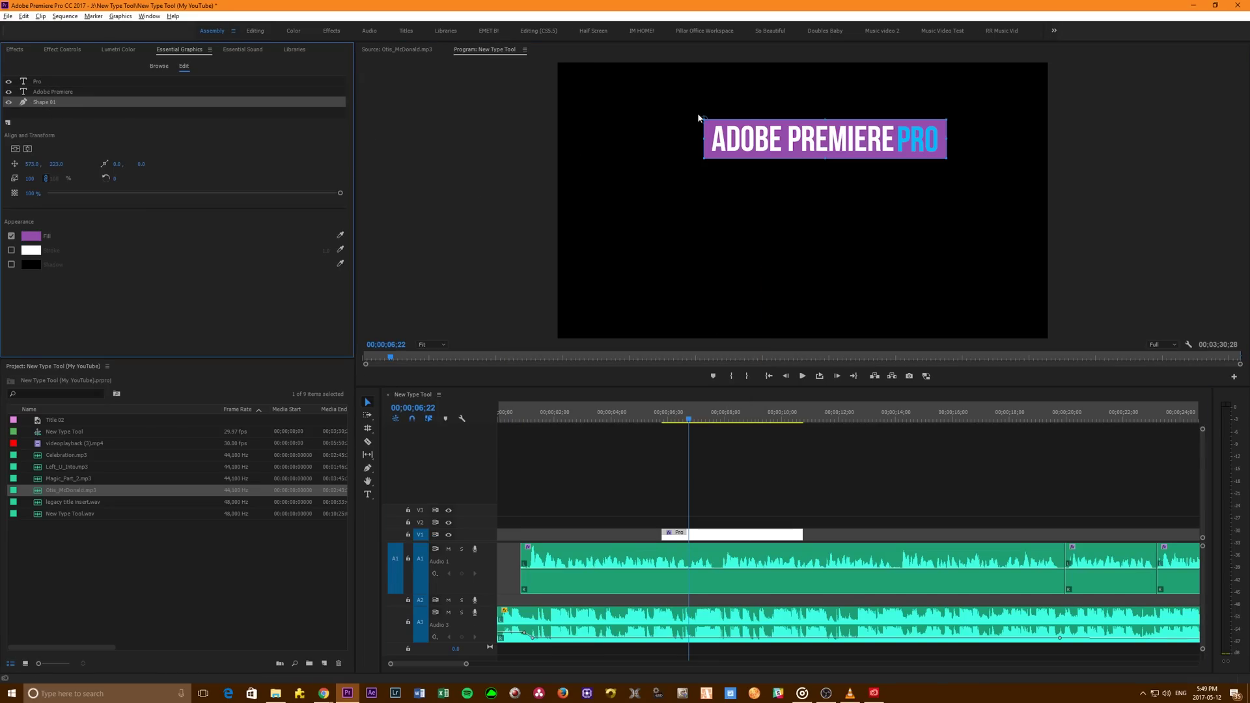
left_click_drag(825, 122, 824, 151)
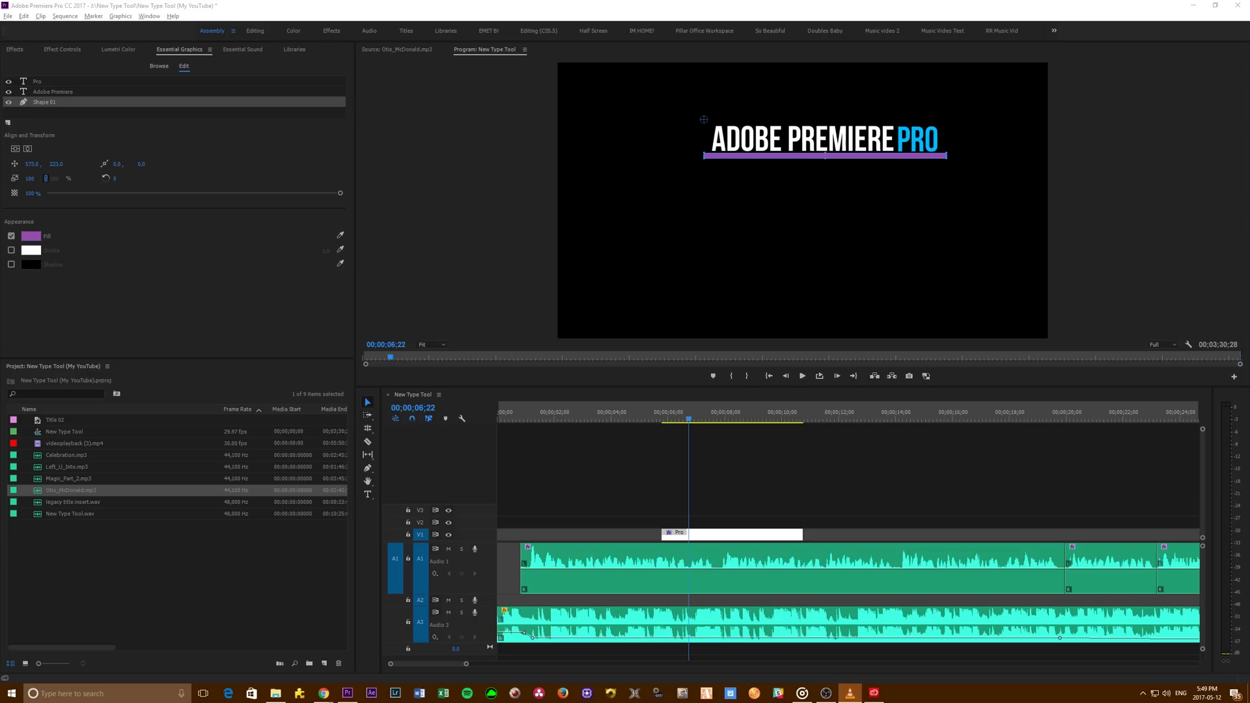
left_click(120, 26)
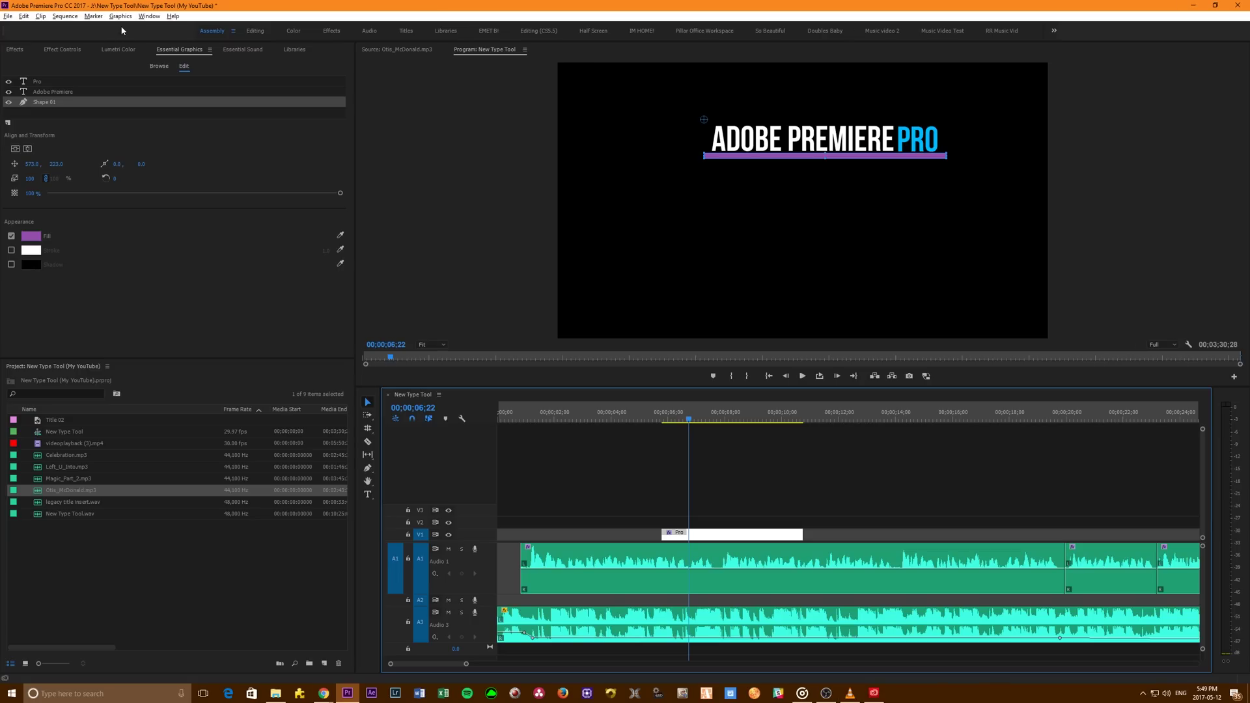
Step: Export the graphic as a Motion Graphics Template, keeping the default name and Essential Graphics destination
left_click(120, 16)
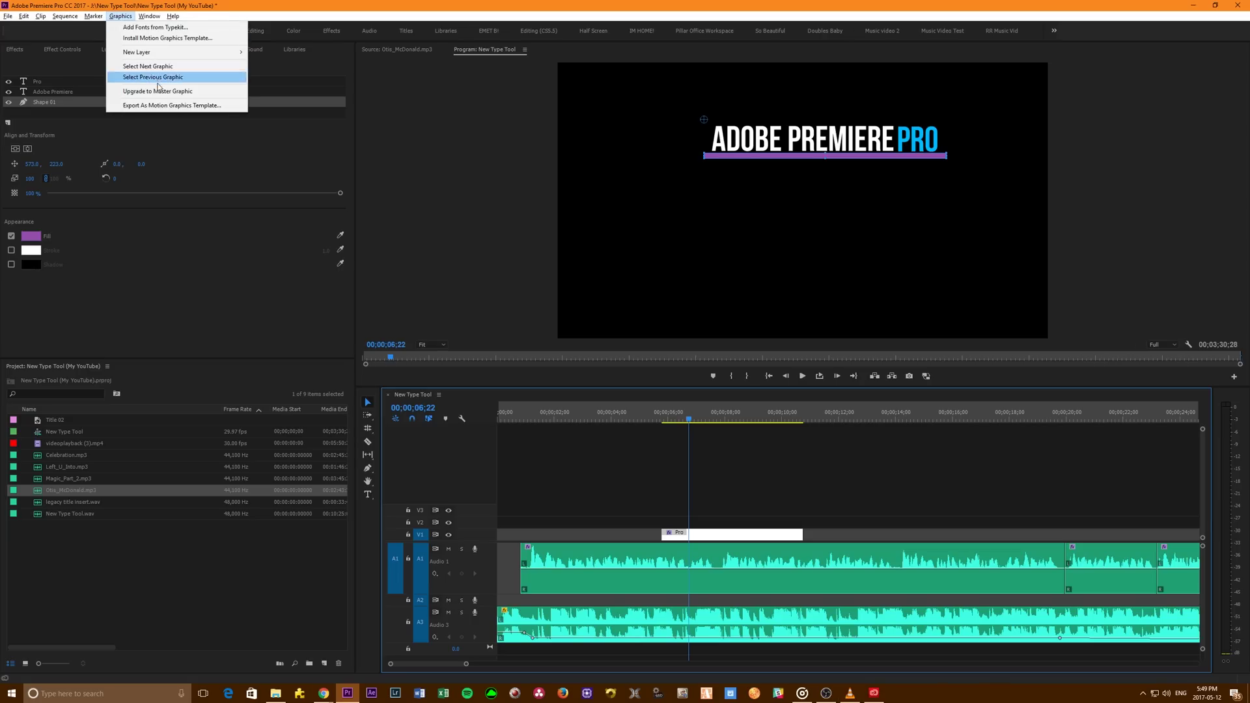
left_click(160, 106)
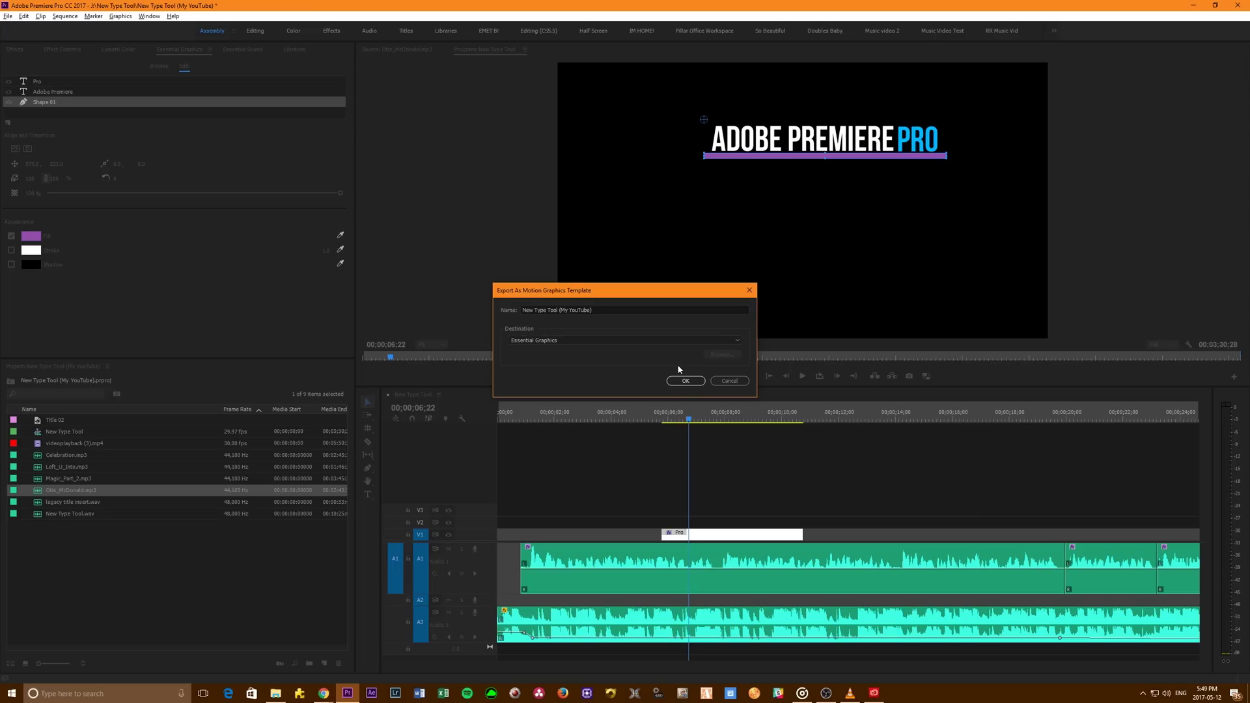
left_click(684, 381)
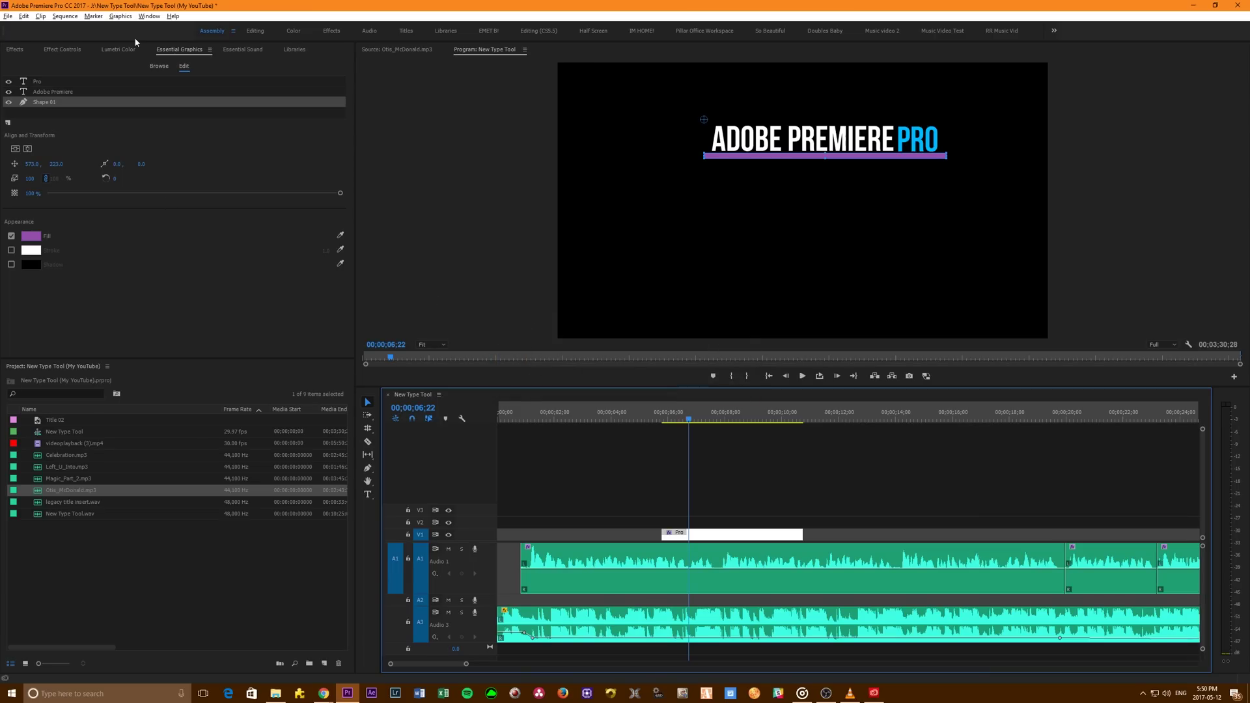
Step: Drag the New Type Tool (My YouTube) template onto V1 after the first clip and scrub through it
left_click(157, 67)
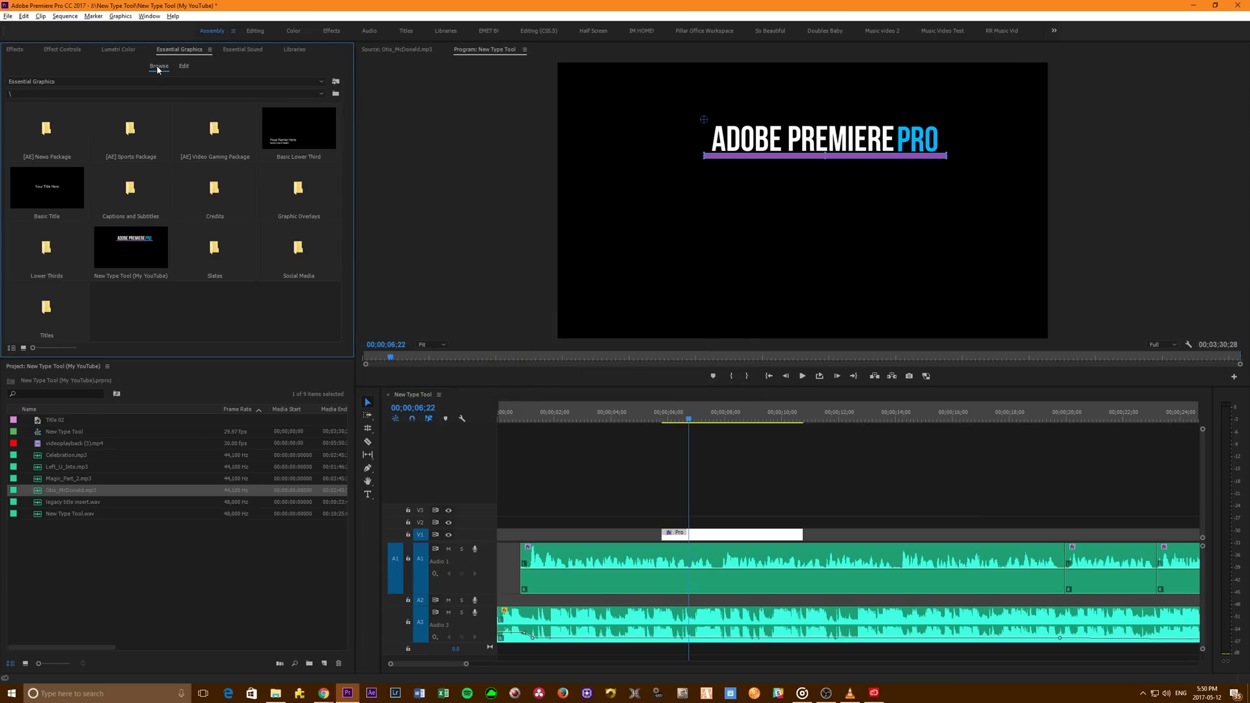
left_click_drag(147, 249, 815, 534)
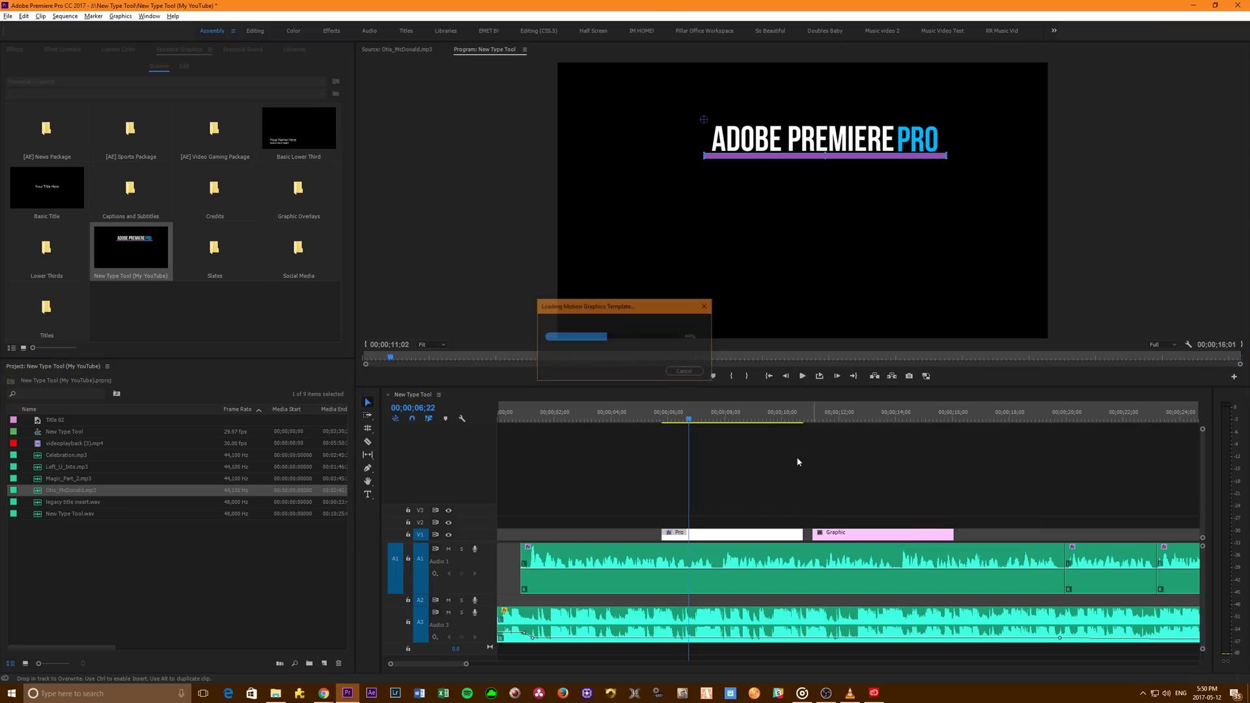
left_click_drag(807, 416, 862, 415)
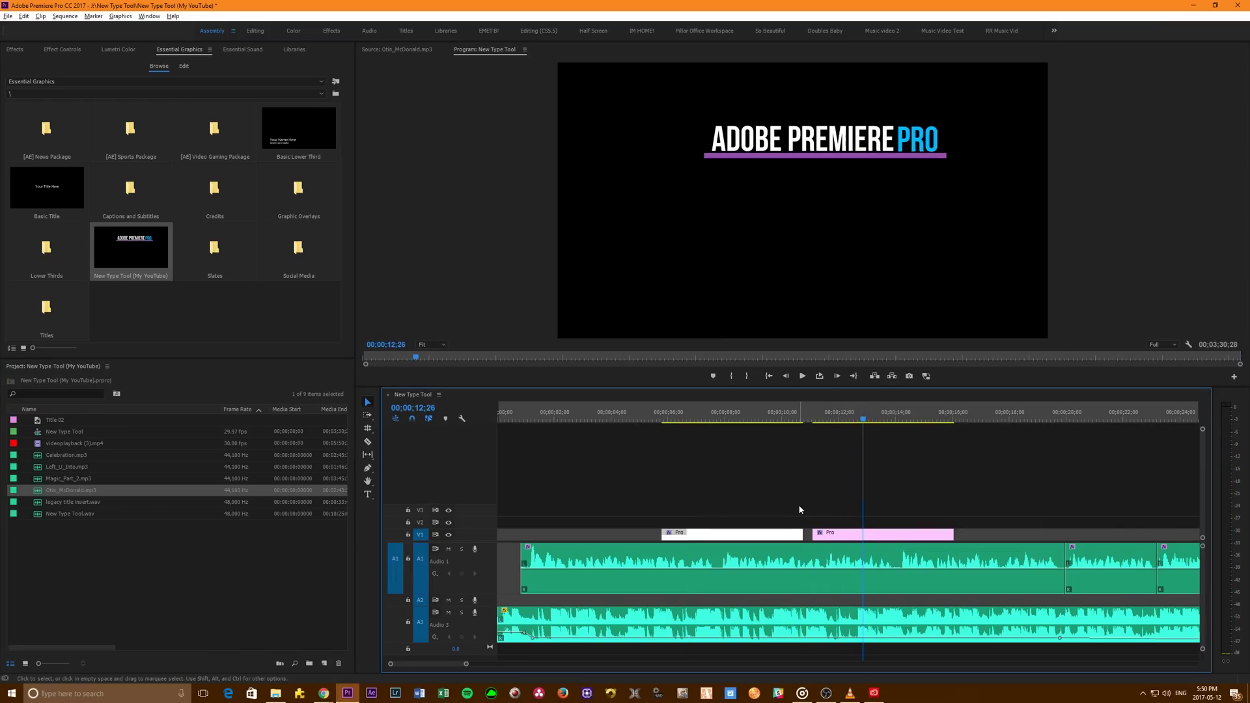
Step: Create a new legacy title named New Title 1 from the File menu
left_click(8, 16)
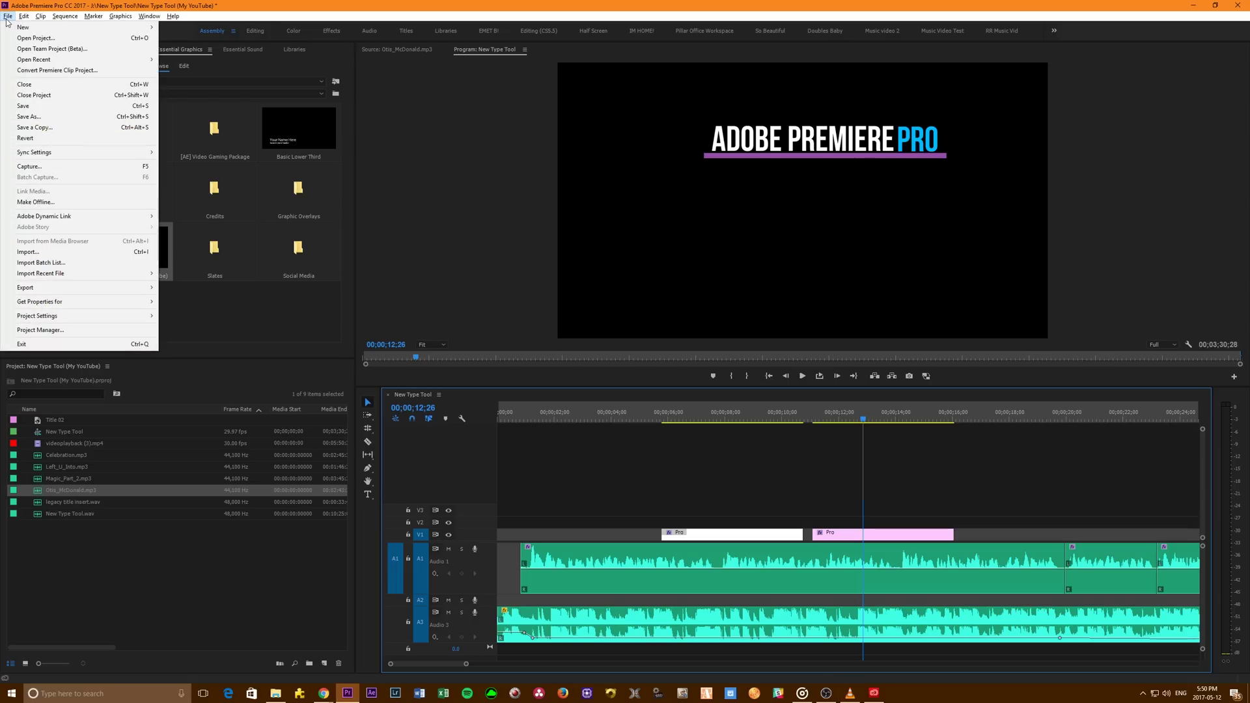
mouse_move(18, 28)
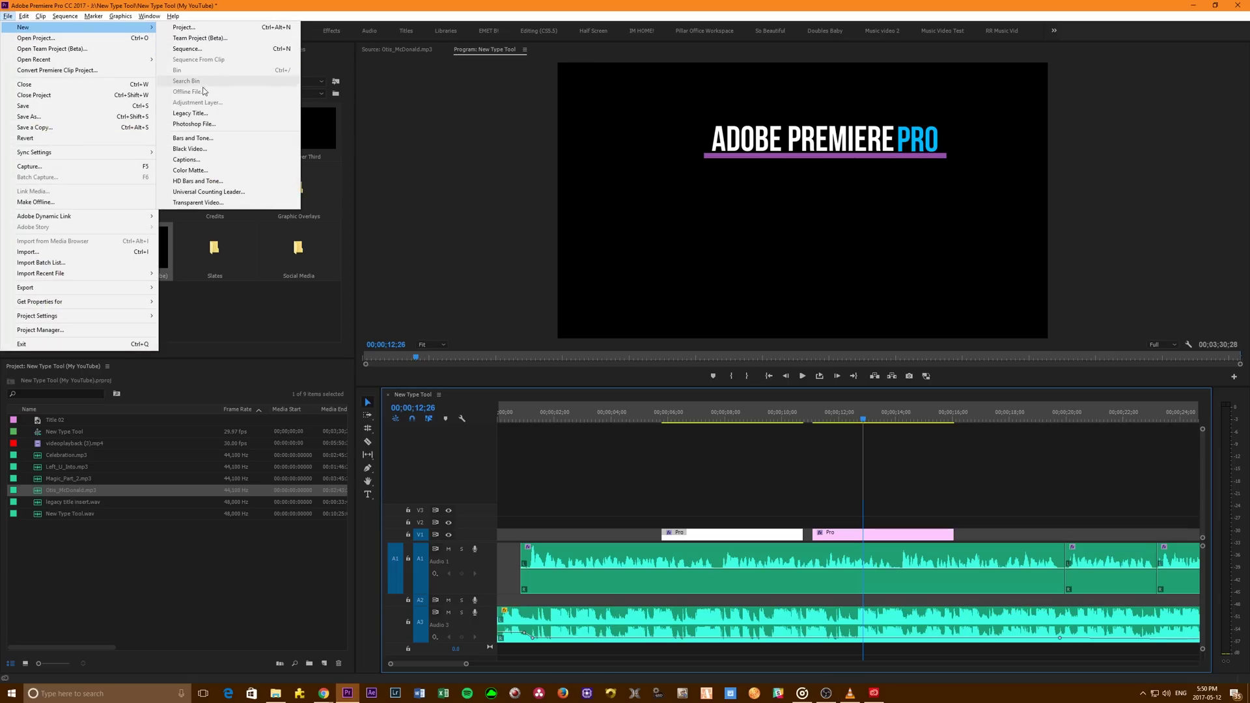
left_click(213, 115)
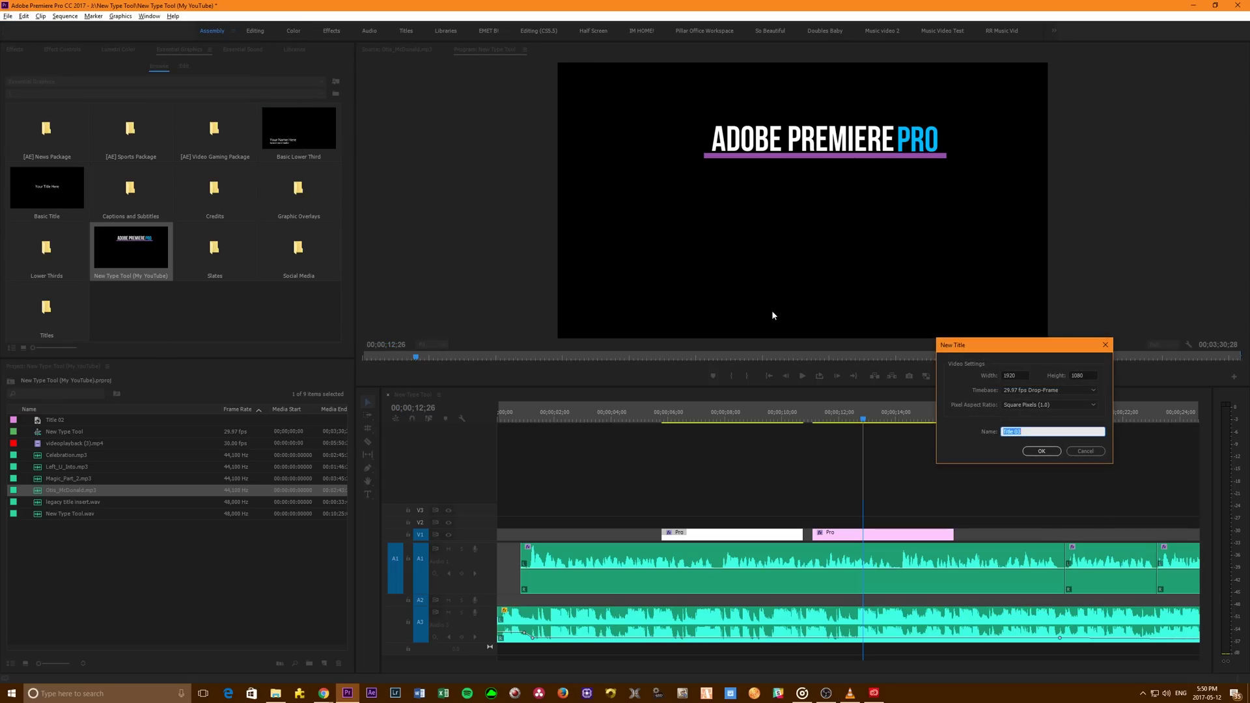
left_click_drag(1005, 352, 677, 276)
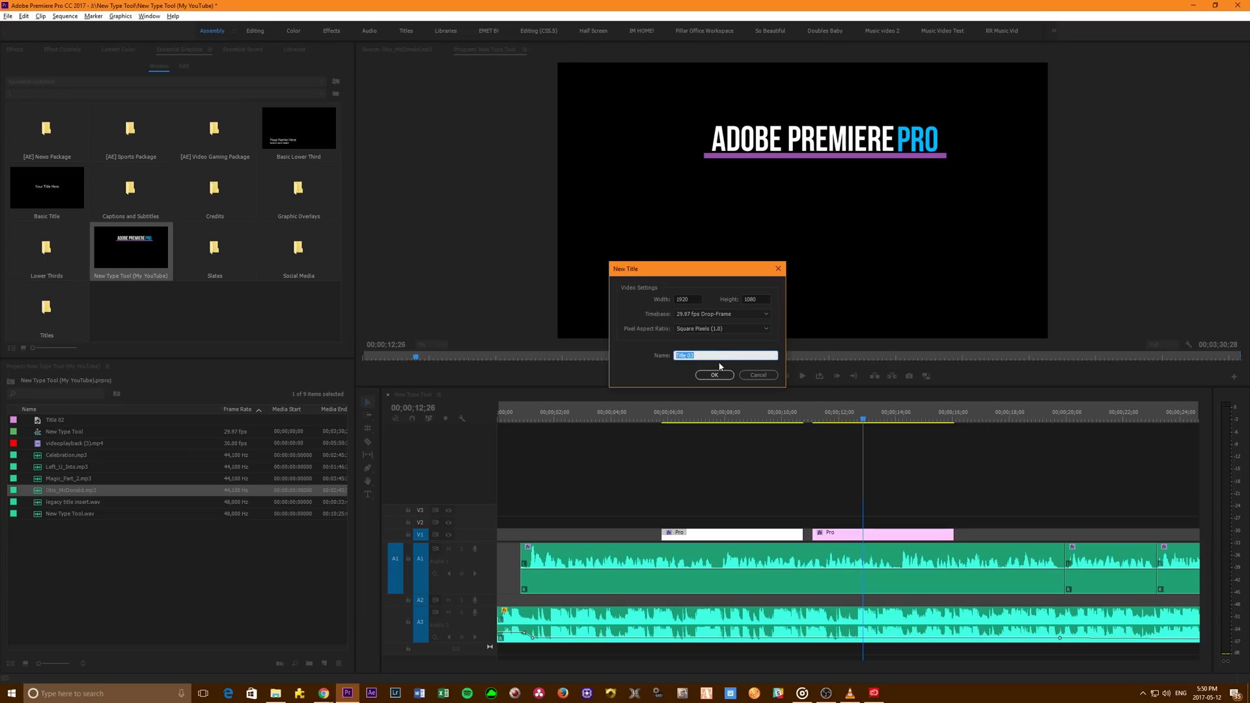
type("New")
key("Return")
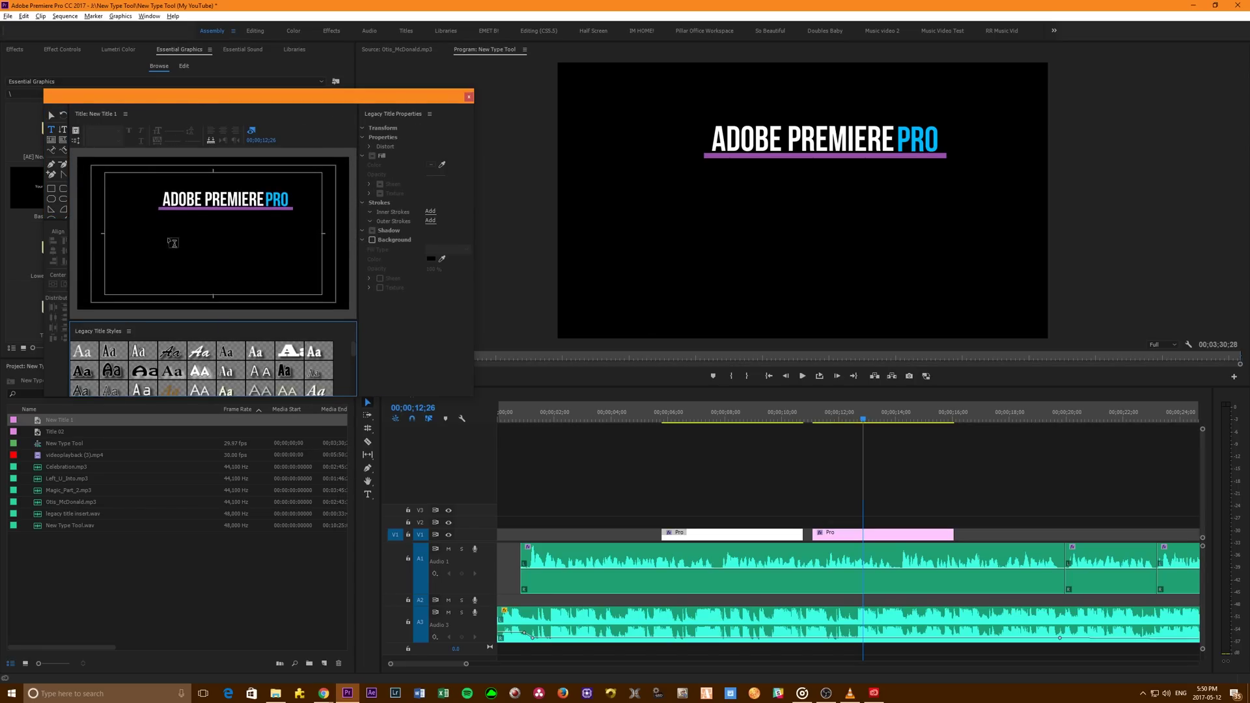
Step: Draw a text box on the title canvas and type 'Adobe Premiere Pro'
left_click_drag(121, 232, 304, 284)
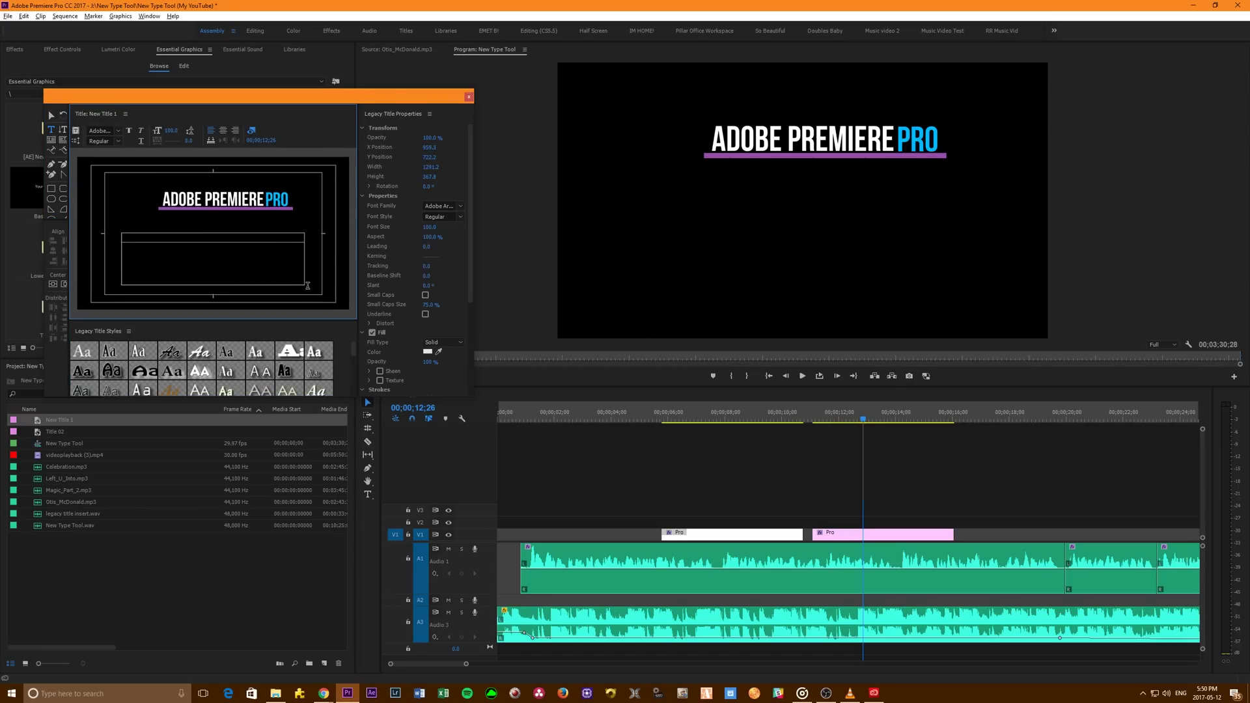
type("Adob")
type("emiere Pro")
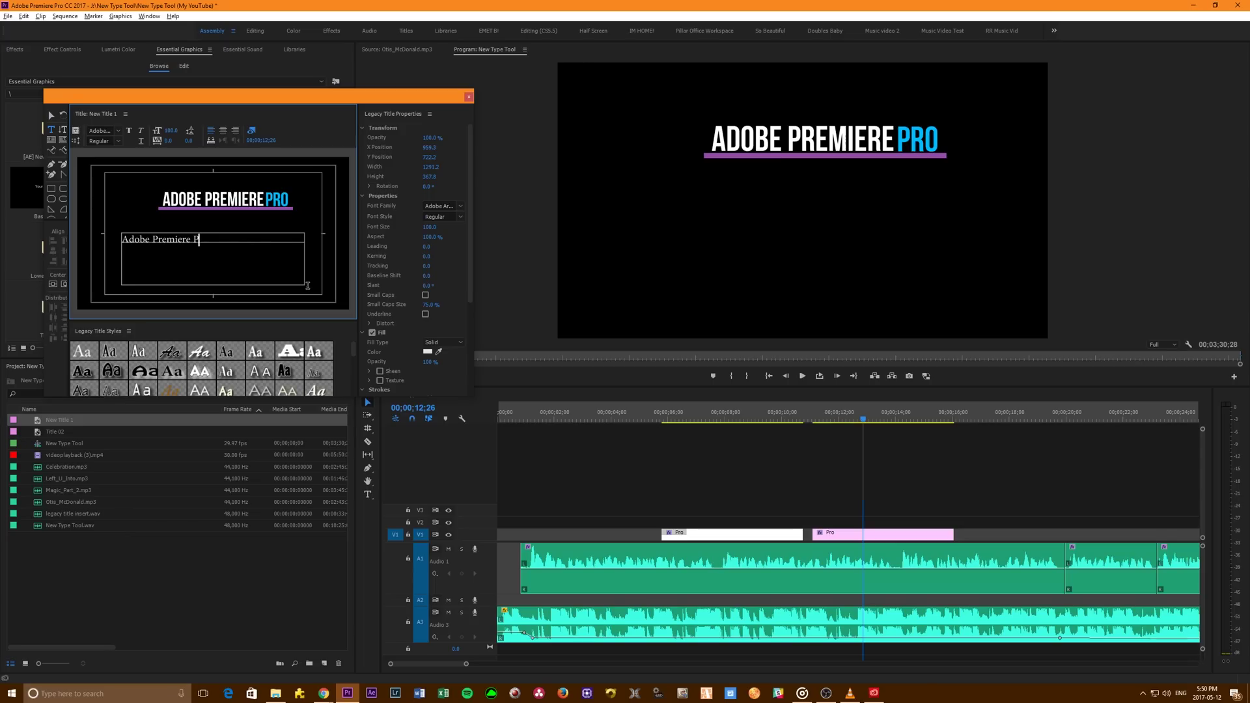